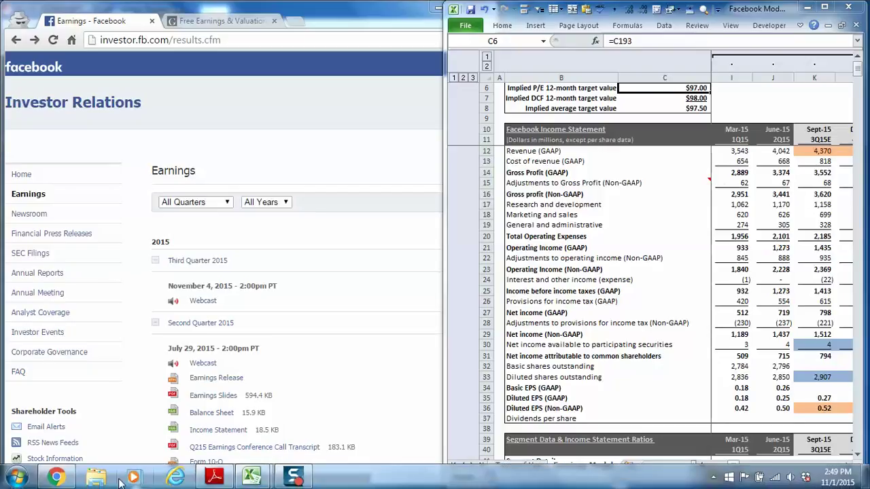
Bring up the second-quarter earnings call transcript in Adobe Reader, and switch back to the Facebook model in Excel with its window maximized.
left_click(214, 477)
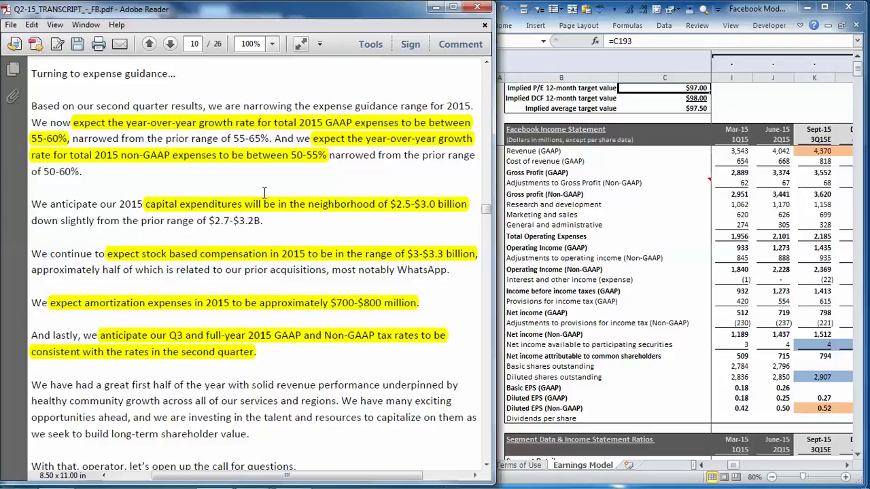
left_click(769, 116)
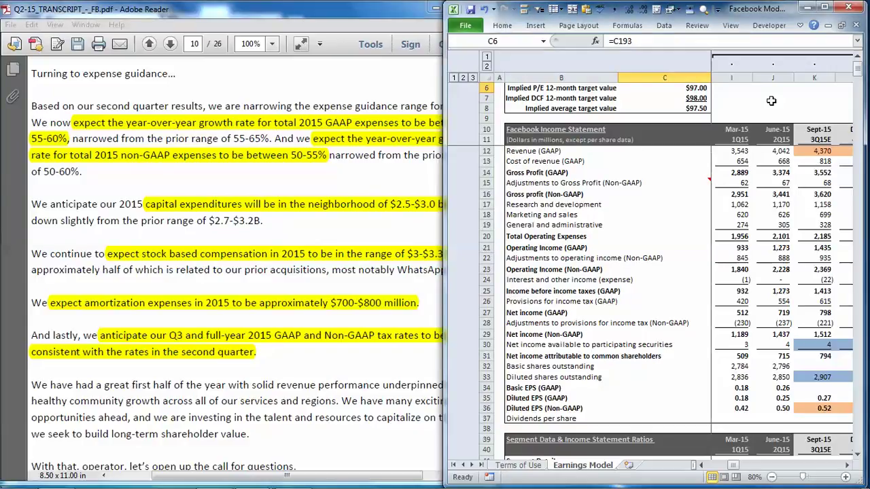
left_click(823, 8)
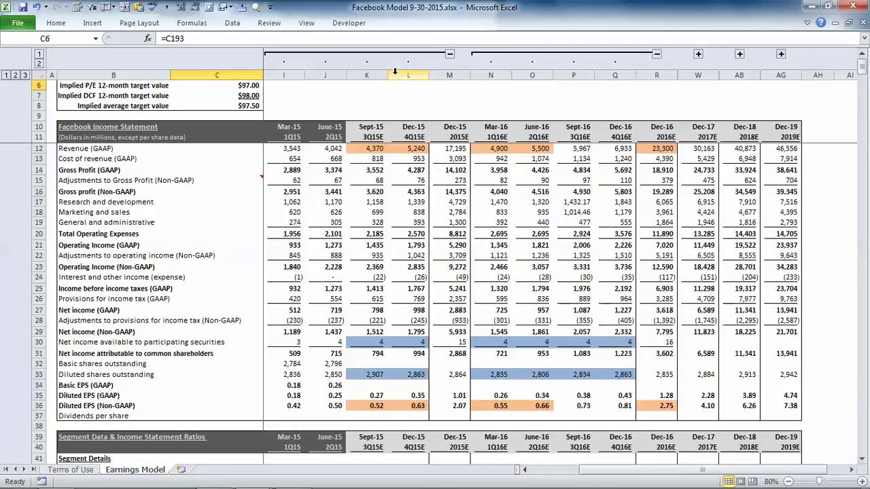
Examine the implied P/E, DCF and average 12-month target values above the income statement.
left_click_drag(253, 85, 255, 104)
left_click(256, 85)
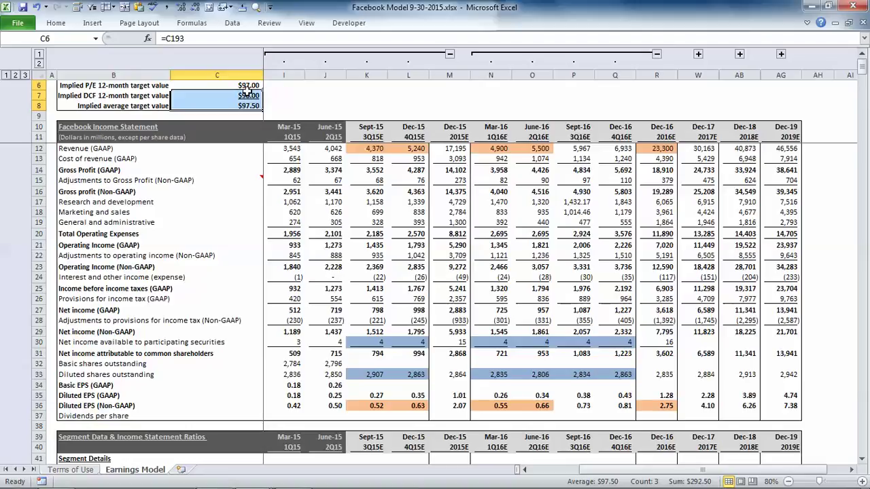
left_click(250, 96)
Examine the income statement's quarter headings, GAAP and non-GAAP profit rows, and the 3Q15E revenue and participating securities estimates.
left_click(300, 136)
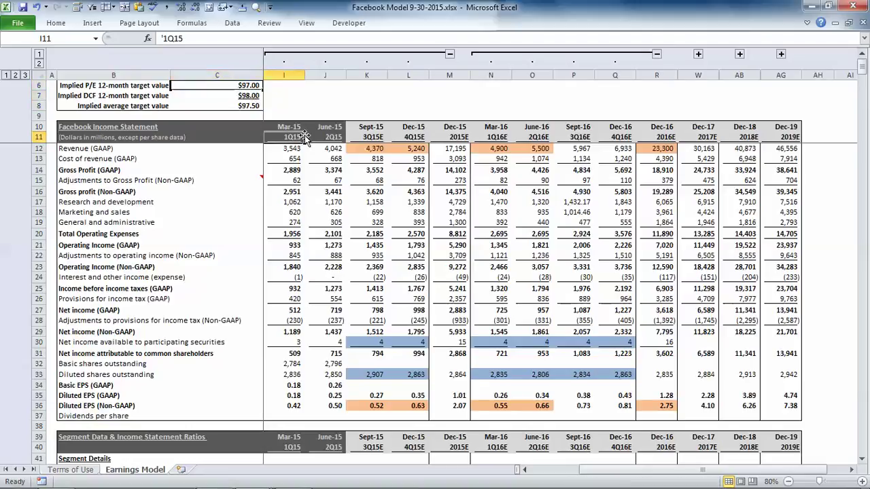
left_click(145, 171)
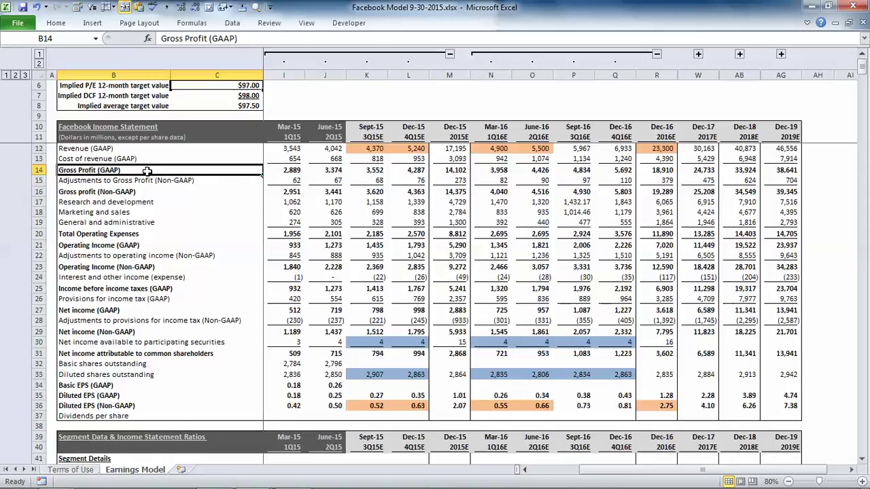
left_click(144, 267)
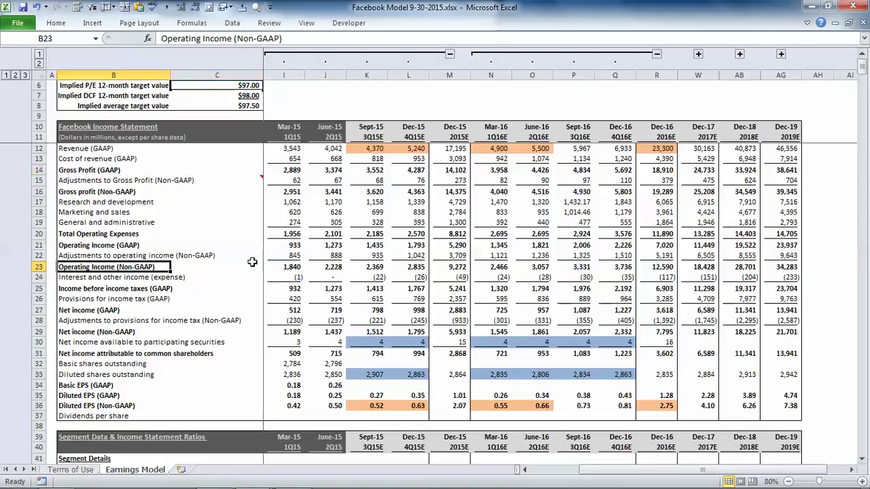
left_click(371, 150)
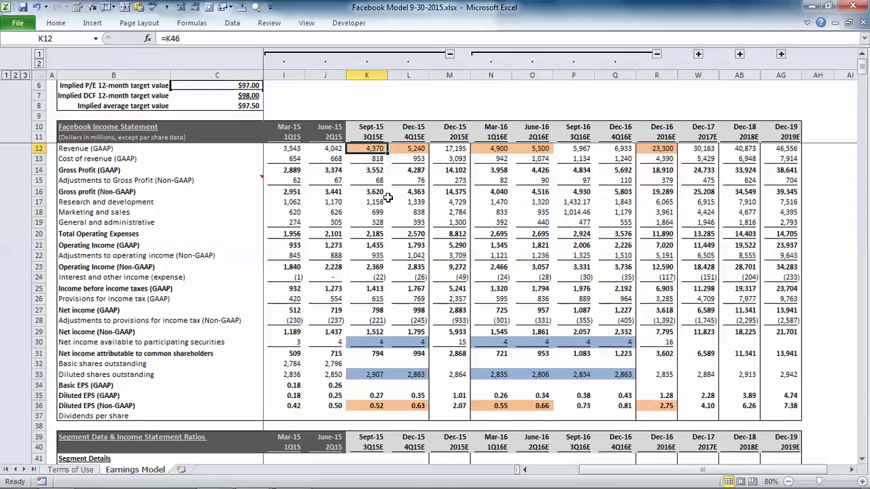
left_click(372, 344)
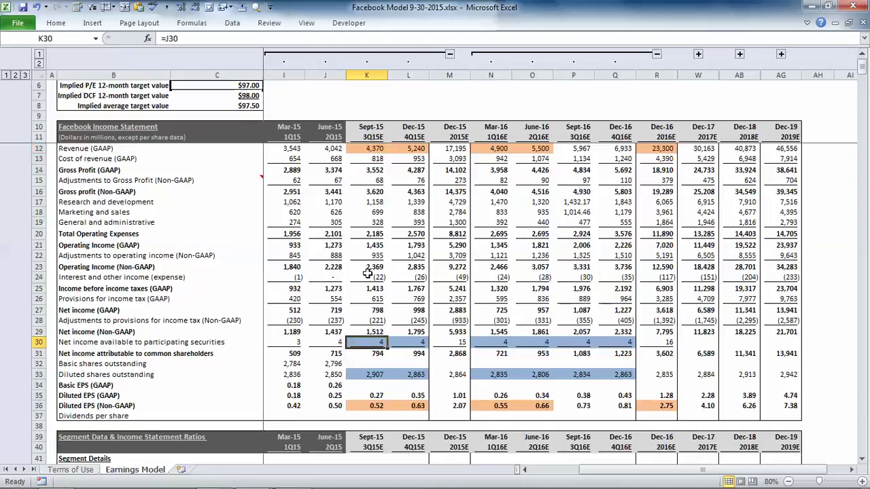
Read the comment on the 3Q15E effective income tax rate and return to the income statement.
scroll(367, 273, "down", 14)
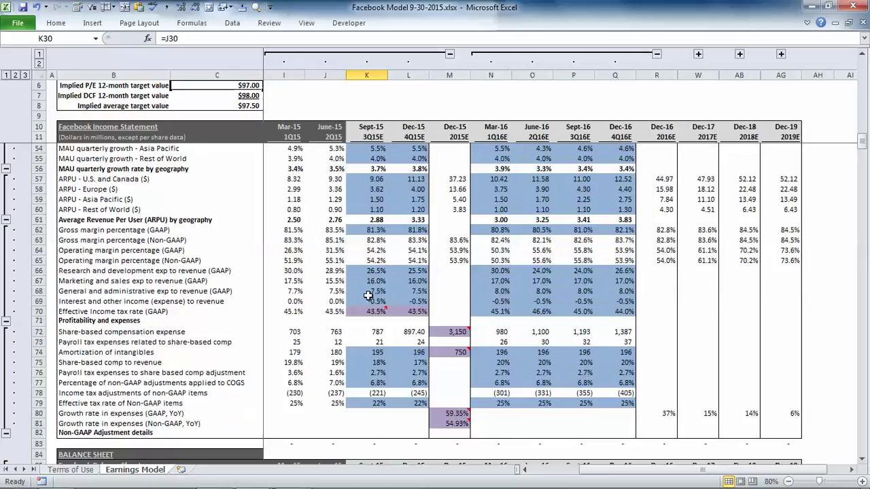
left_click(373, 311)
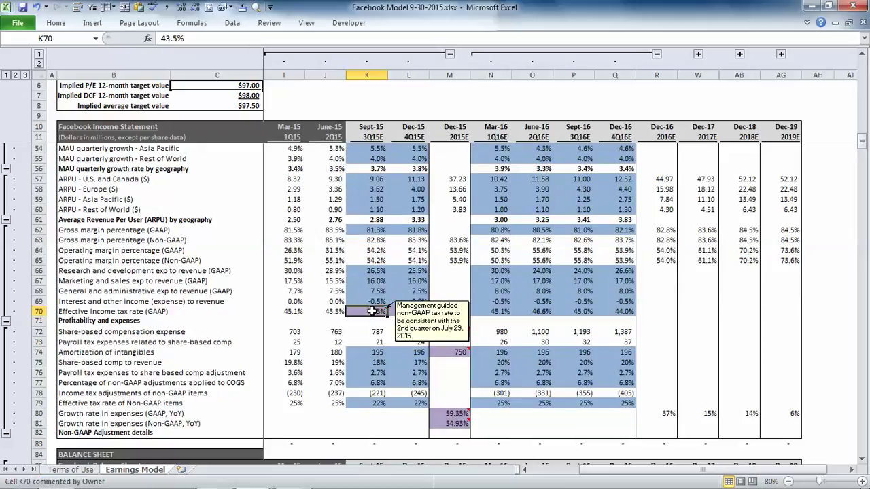
scroll(373, 310, "up", 14)
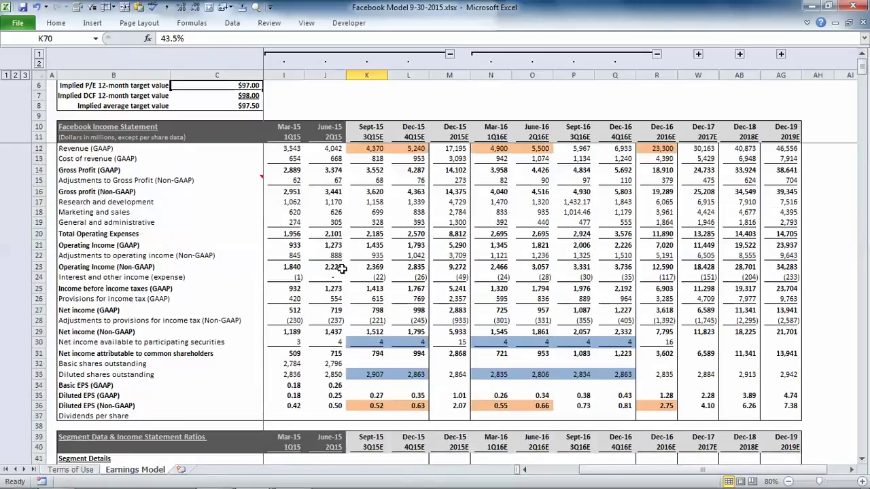
Examine the segment details, including the monthly active user and average revenue per user rows for U.S. and Canada.
scroll(346, 257, "down", 8)
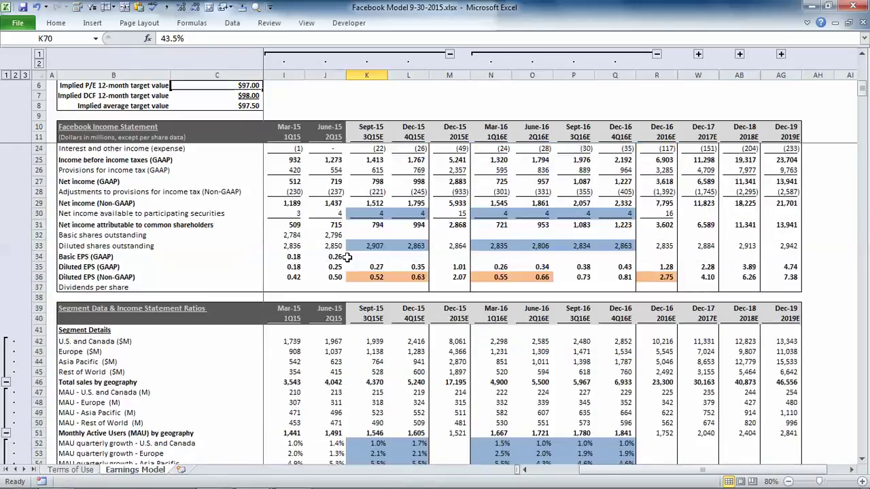
scroll(345, 258, "down", 1)
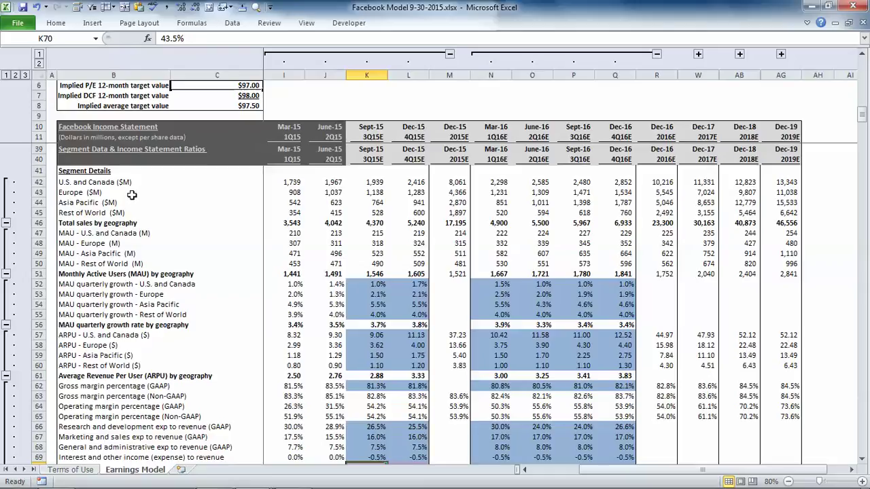
left_click(98, 233)
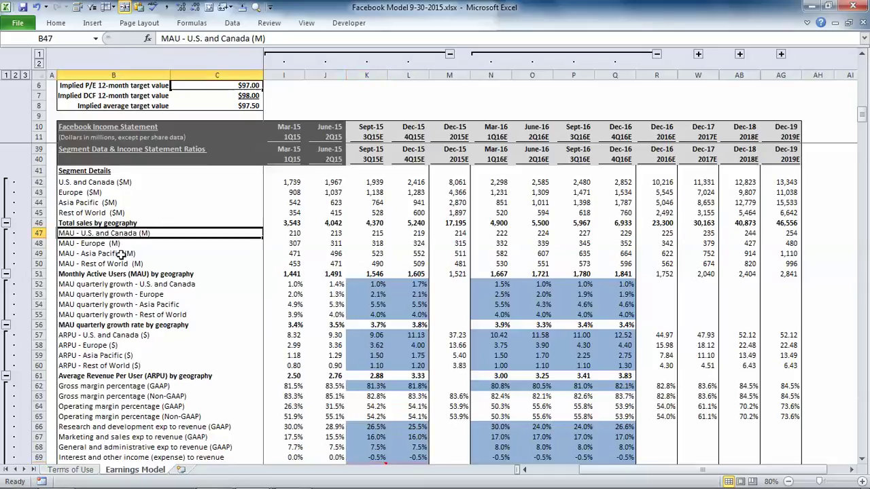
left_click(107, 336)
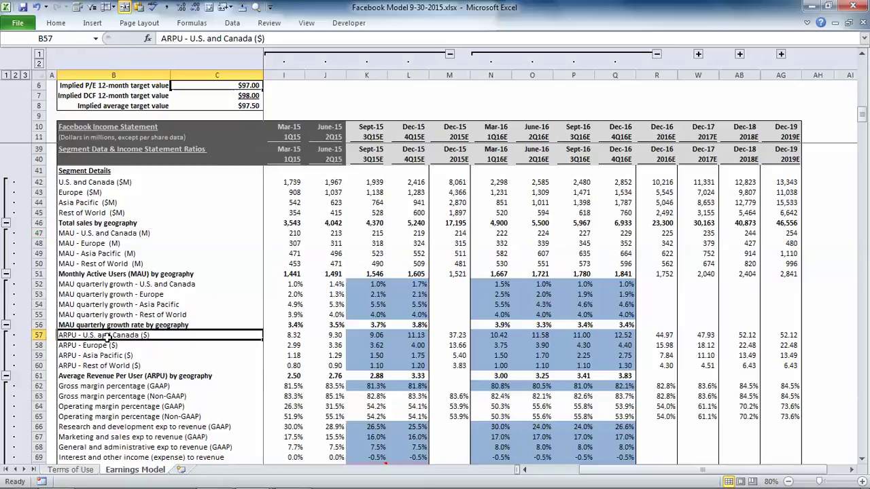
Inspect the 3Q15E U.S. and Canada revenue formula together with the MAU and ARPU cells it refers to.
left_click(371, 182)
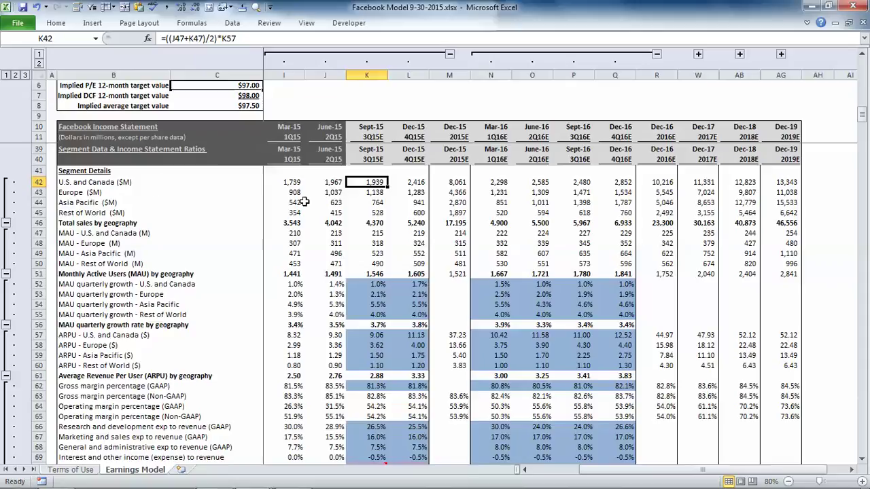
double_click(360, 181)
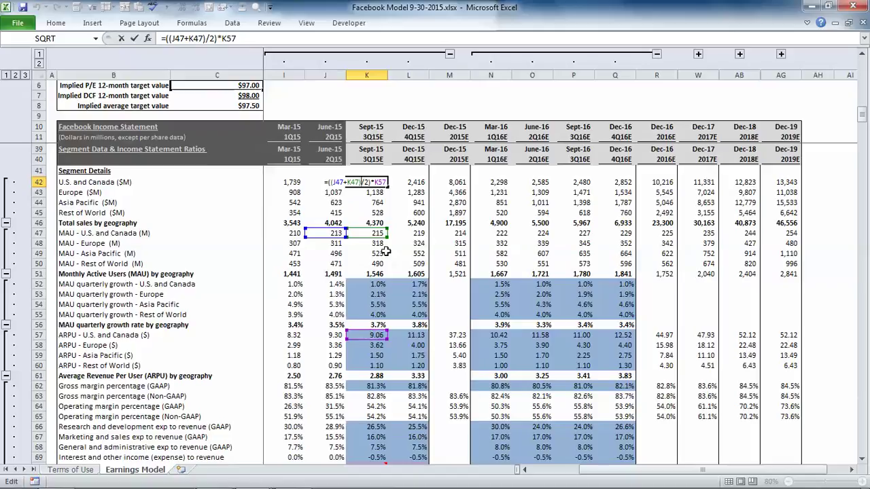
key("Return")
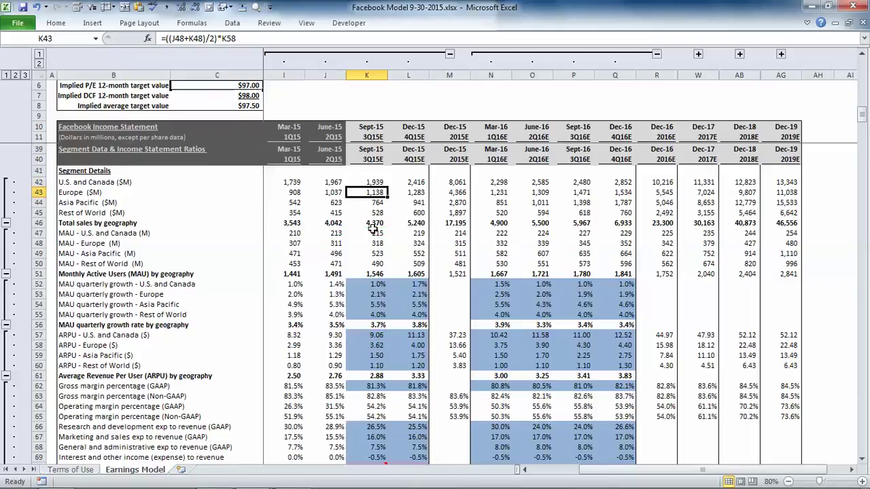
left_click(375, 234)
left_click(371, 336)
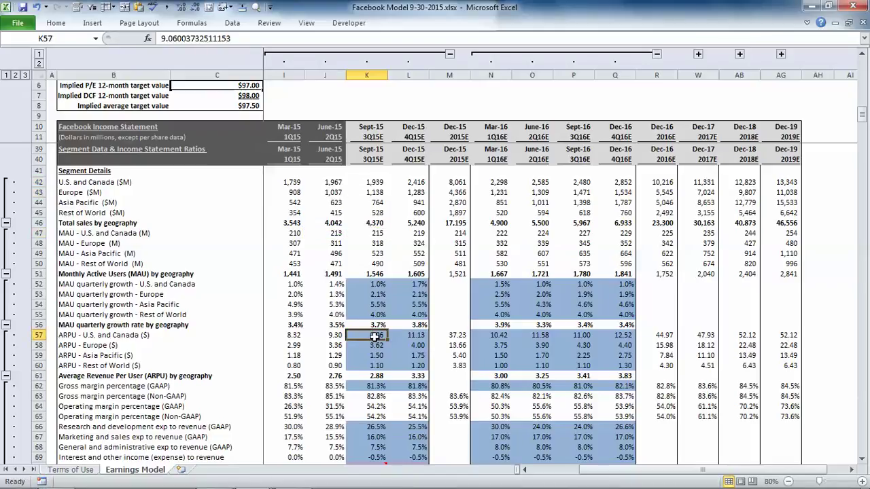
left_click(368, 183)
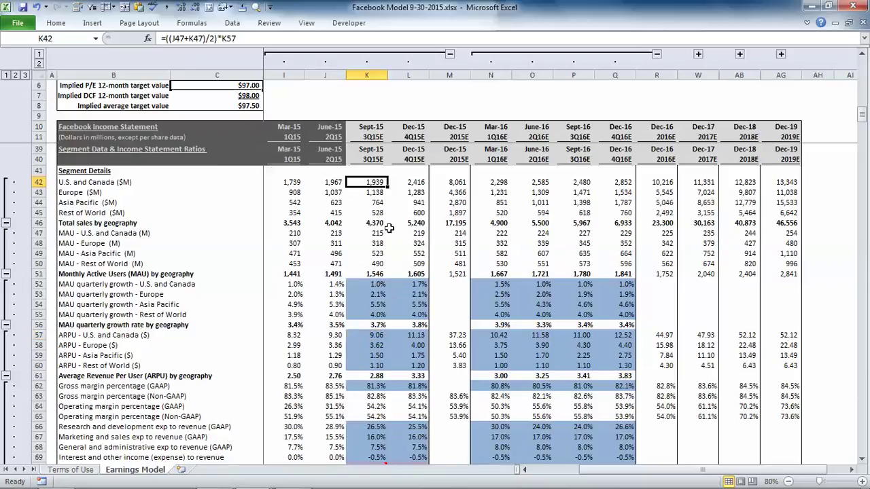
Examine the 3Q15E margin and expense ratios and select the column's non-GAAP adjustment detail cells from K72 to K81.
scroll(373, 242, "down", 2)
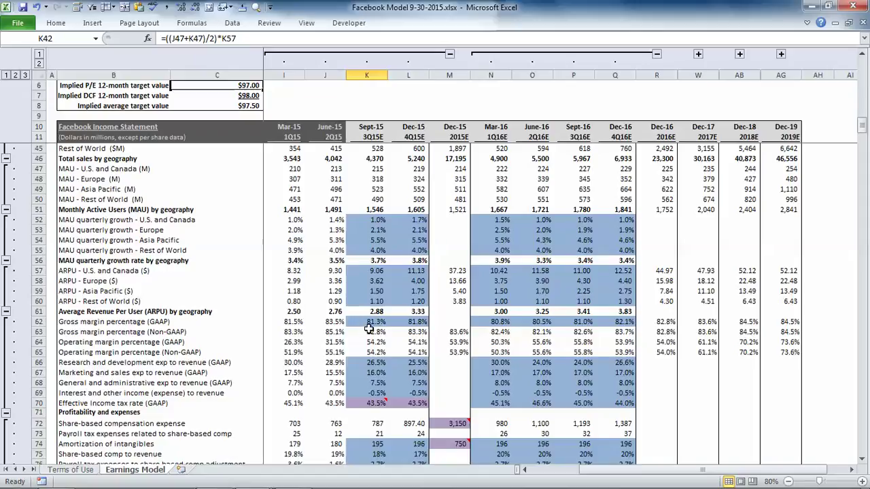
scroll(378, 369, "down", 2)
scroll(379, 369, "down", 3)
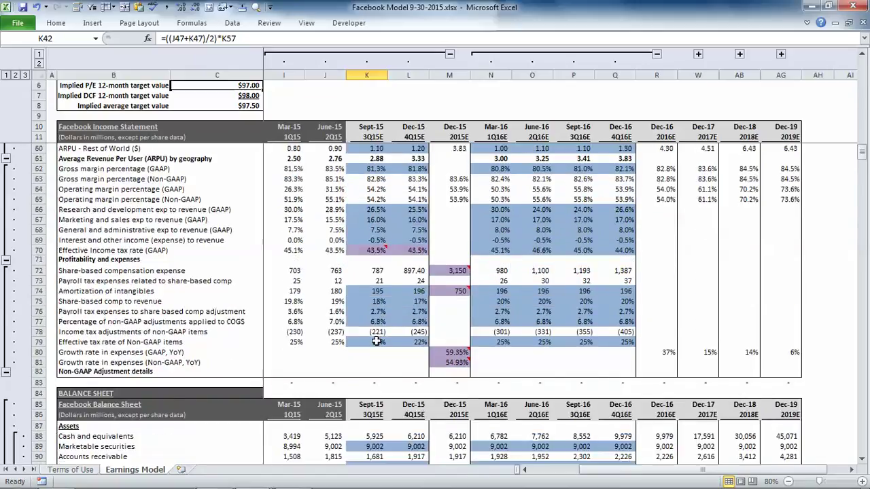
left_click_drag(374, 271, 375, 362)
Look through the balance sheet, the cash flow statement, and the ratios and assumptions that accompany each.
scroll(369, 284, "down", 7)
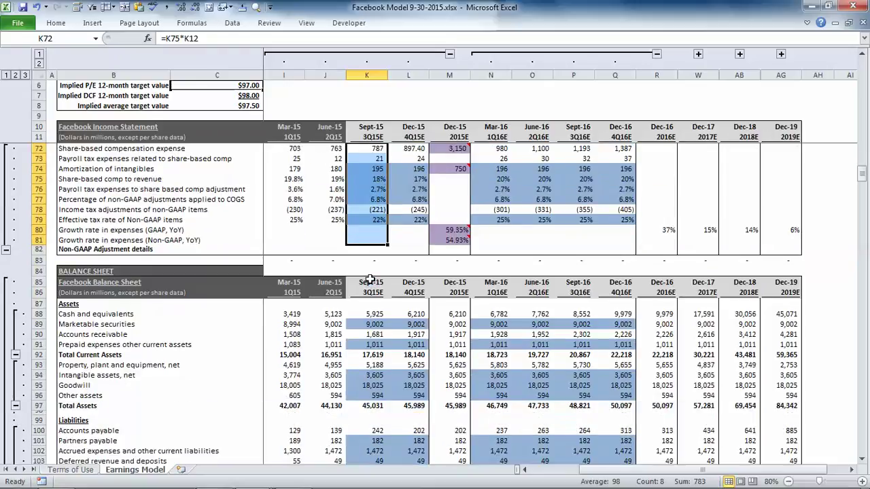
scroll(371, 277, "down", 2)
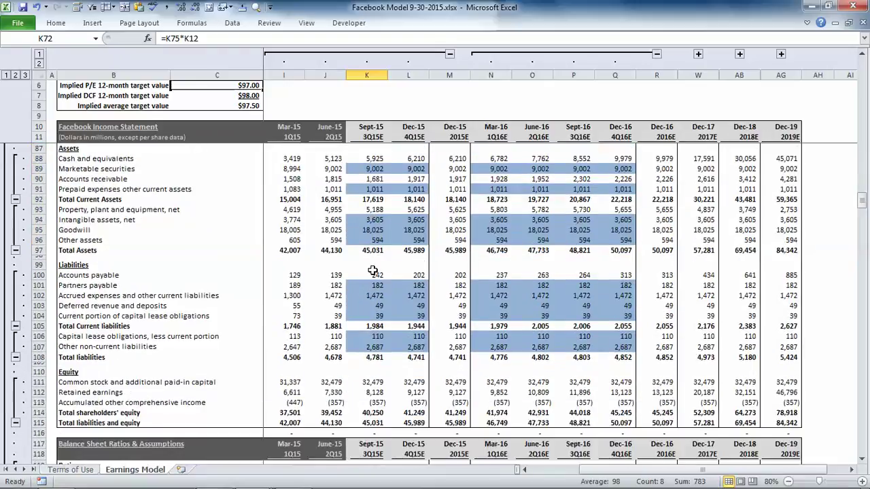
scroll(373, 259, "down", 3)
scroll(372, 259, "down", 6)
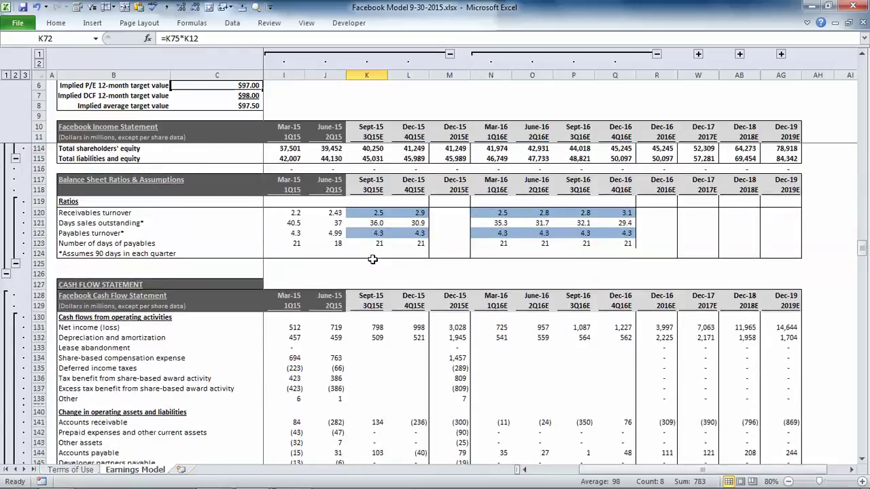
scroll(372, 259, "down", 4)
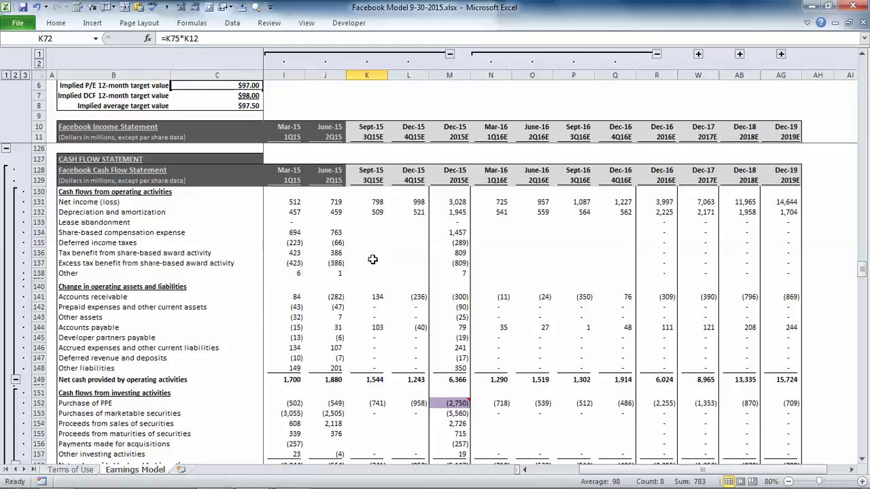
scroll(372, 259, "down", 14)
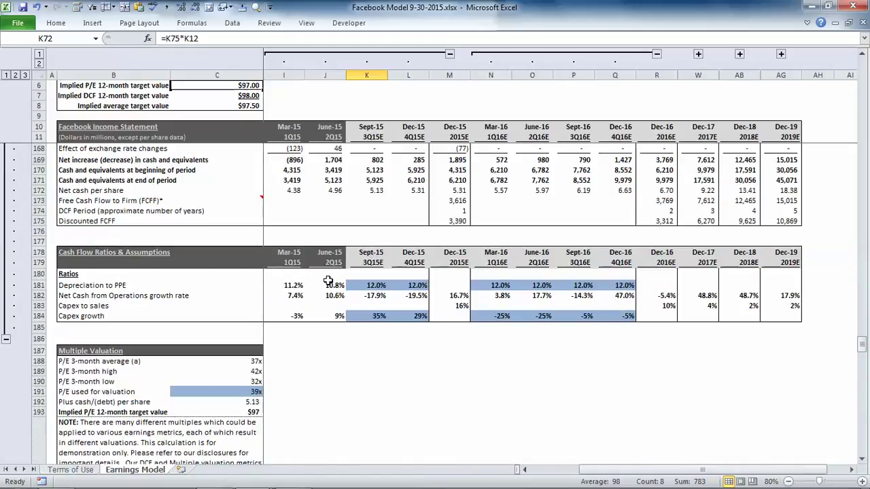
Examine the Multiple Valuation and Discounted Cash Flow Valuation sections at the end of the model.
scroll(329, 282, "down", 3)
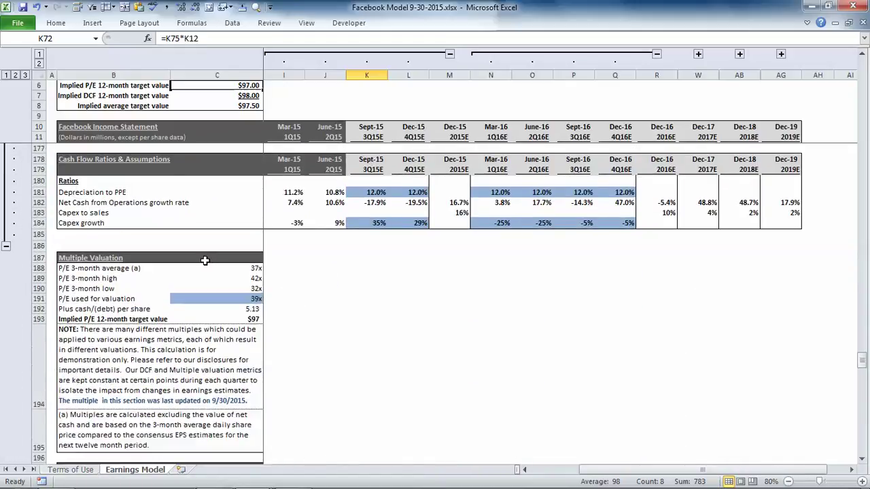
left_click(204, 260)
scroll(205, 257, "down", 3)
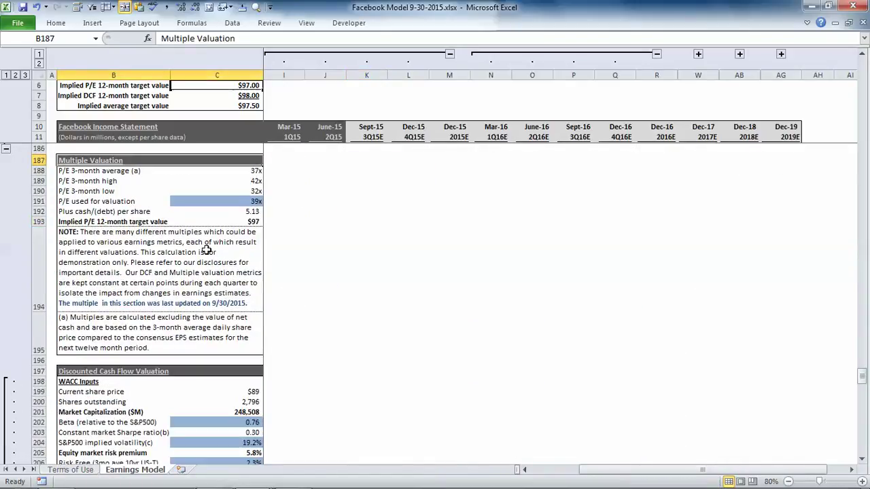
scroll(206, 251, "down", 3)
left_click(180, 203)
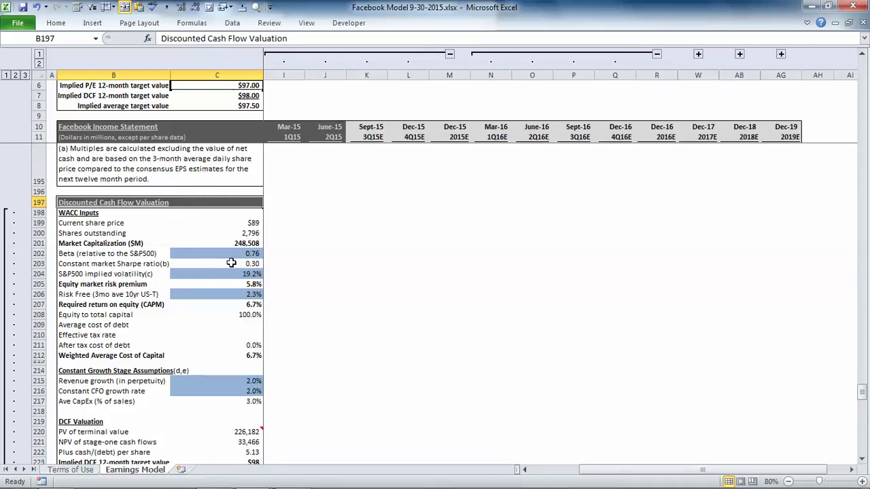
scroll(235, 285, "down", 2)
Return to the income statement, restore the Excel window to its smaller size, and switch to the earnings call transcript in Adobe Reader.
scroll(462, 280, "up", 7)
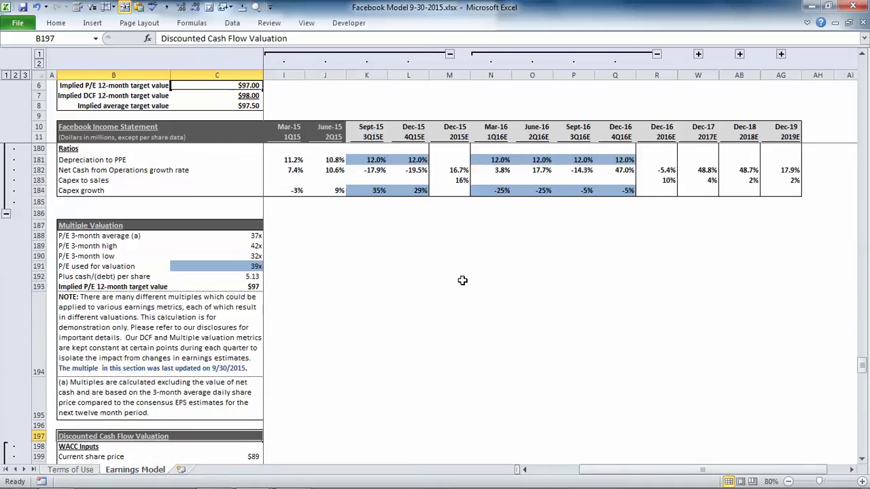
scroll(462, 281, "up", 20)
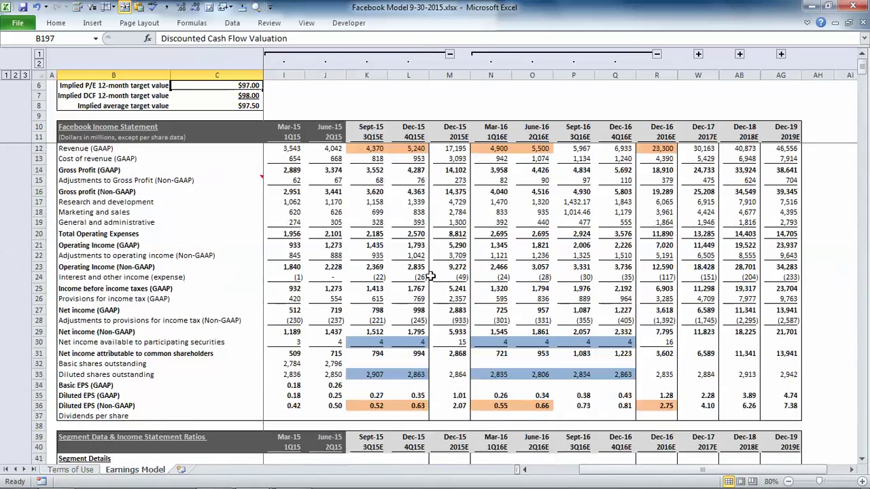
left_click(828, 7)
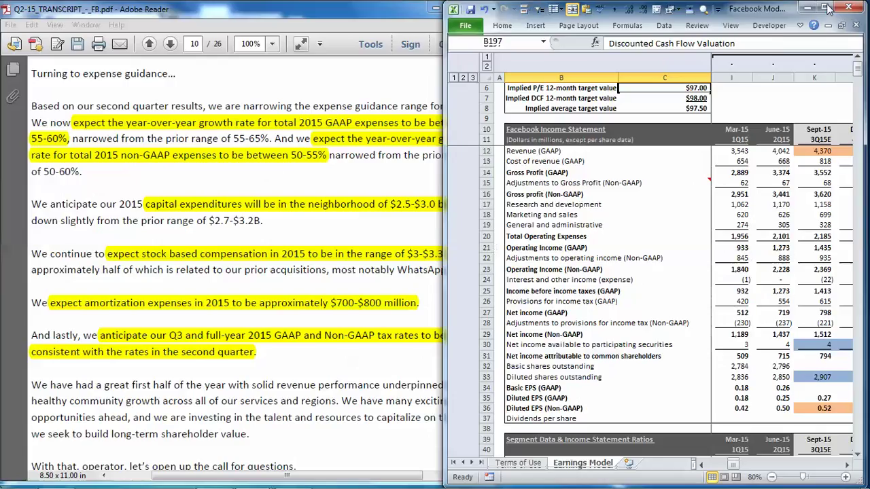
left_click(233, 481)
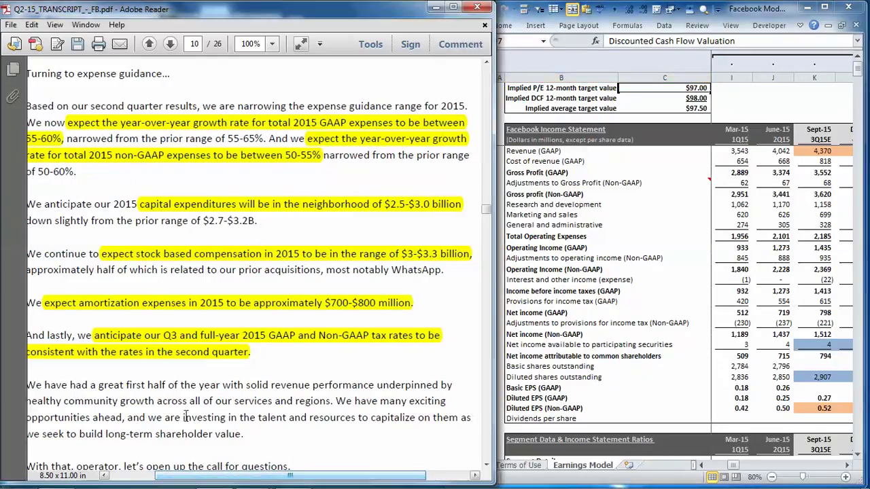
Maximize the Excel window, highlight the two expense growth rate rows (80 and 81), and inspect the 2015E GAAP growth formula in M80.
scroll(224, 483, "left", 1)
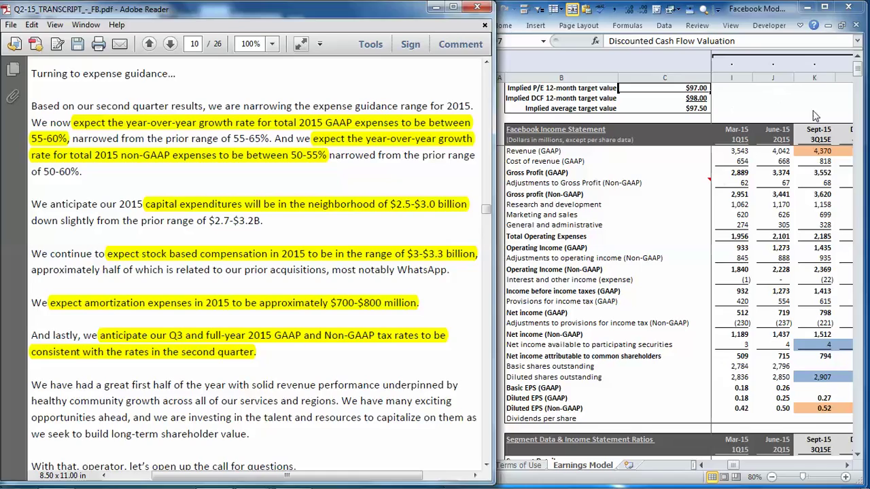
left_click(825, 7)
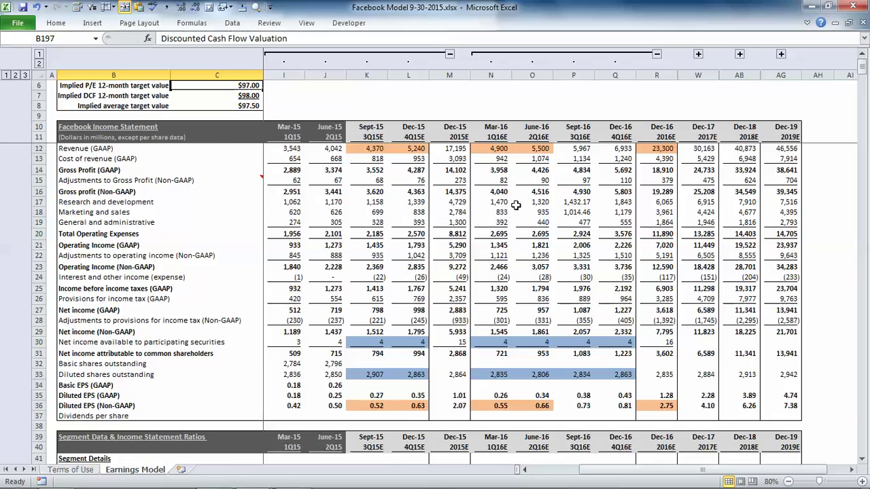
scroll(452, 216, "down", 15)
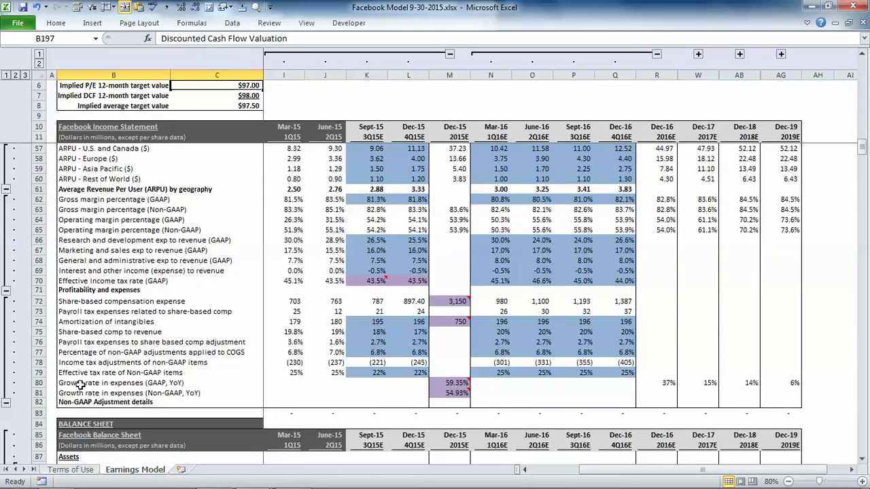
left_click_drag(39, 383, 39, 392)
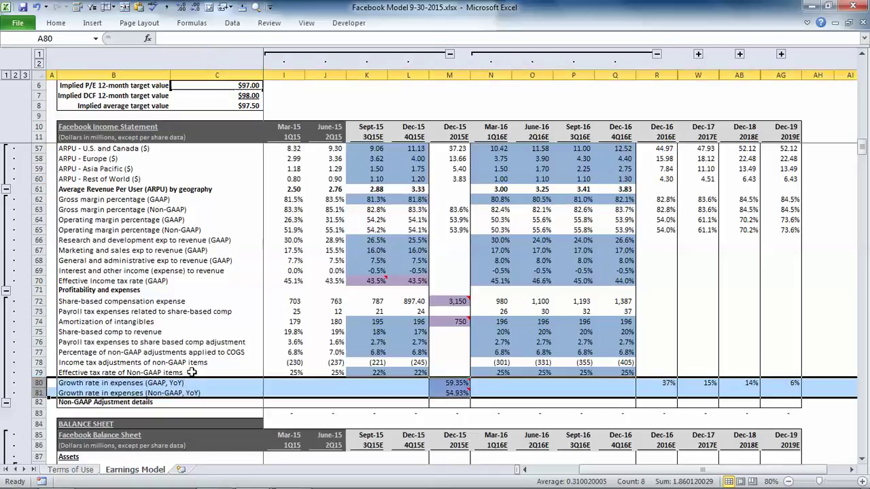
mouse_move(440, 379)
left_click(456, 382)
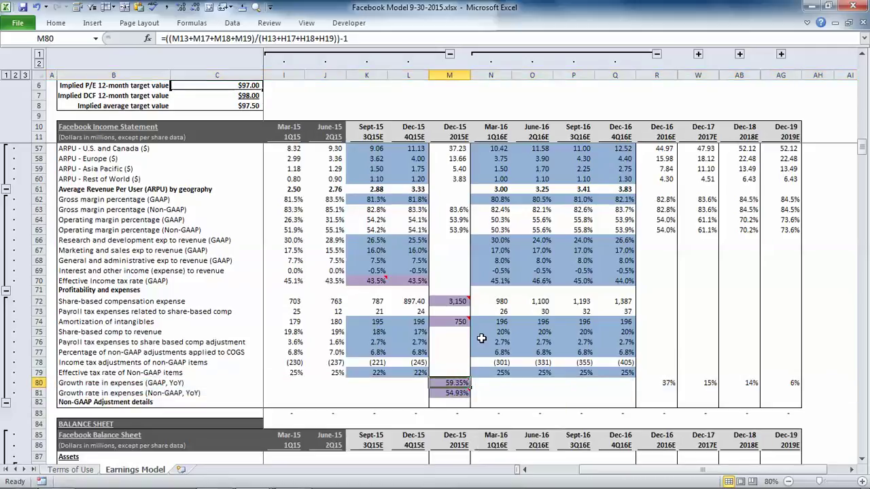
Restore the smaller Excel window and compare the transcript's 2015 GAAP expense growth guidance with the 2015E GAAP growth rate in the model.
left_click(829, 6)
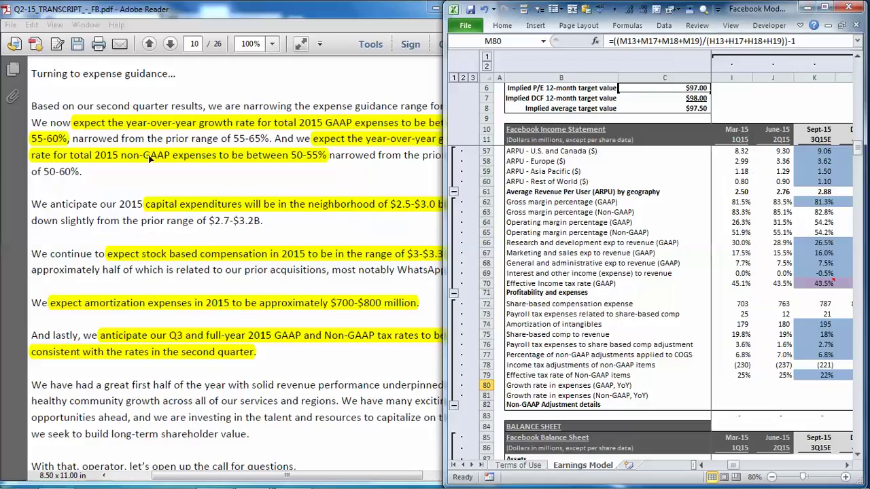
left_click(57, 140)
left_click(51, 141)
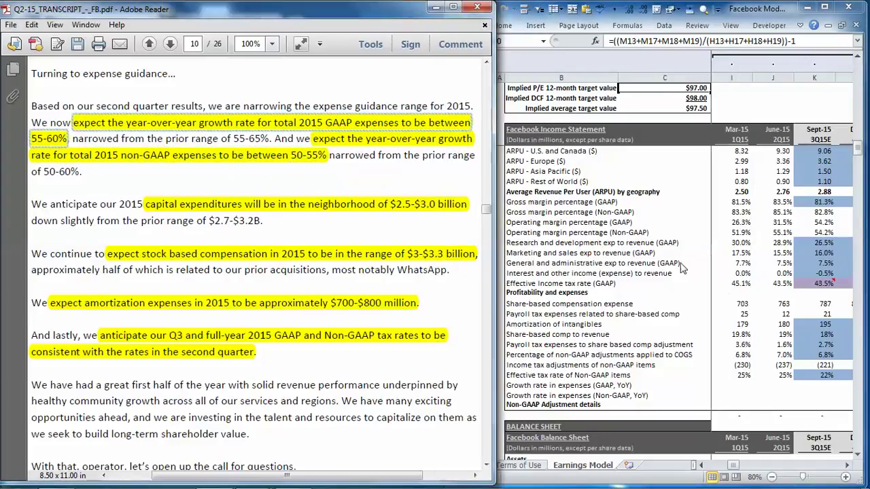
key("alt+Tab")
left_click(846, 465)
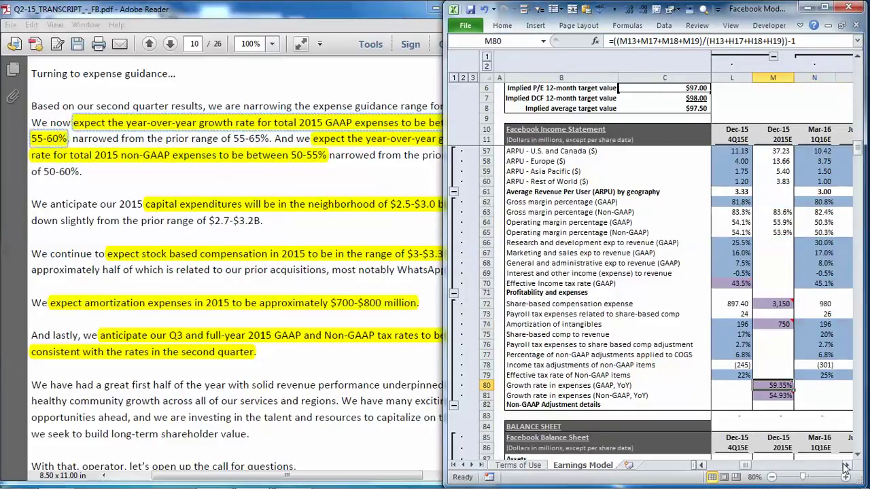
Compare the 2015E non-GAAP expense growth rate in M81 with the non-GAAP expense guidance highlighted in the transcript.
left_click(774, 398)
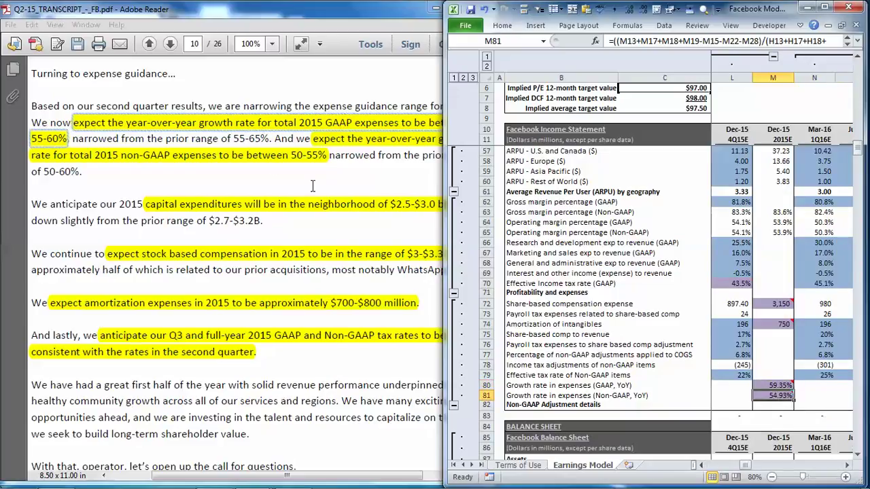
left_click(309, 158)
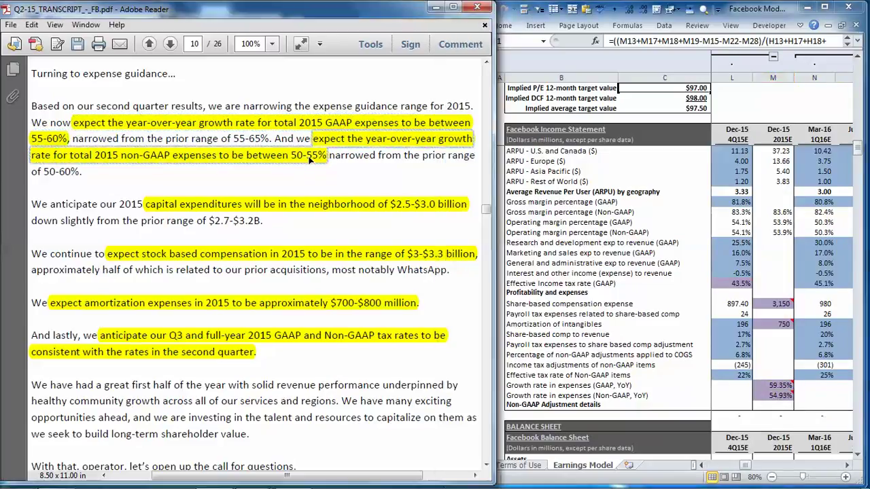
left_click(774, 394)
Maximize Excel, return to the income statement, and inspect the 3Q15E non-GAAP diluted EPS formula in K36.
left_click(824, 8)
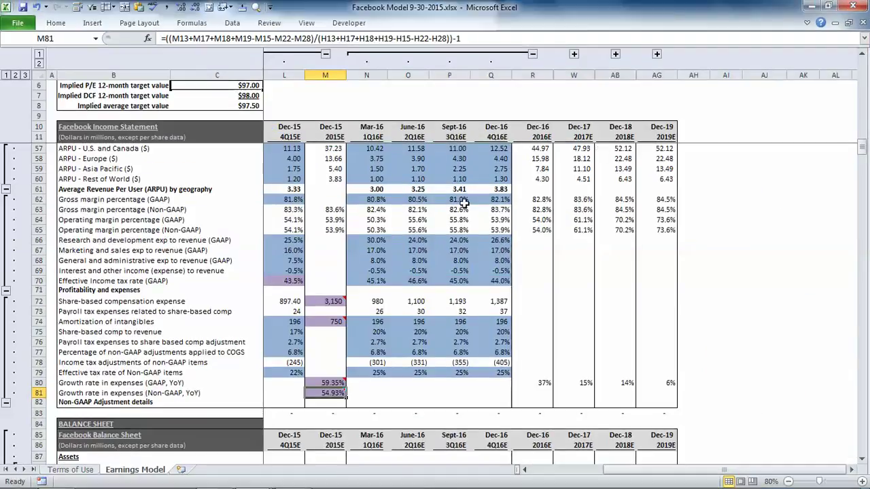
scroll(464, 214, "up", 7)
scroll(464, 214, "up", 6)
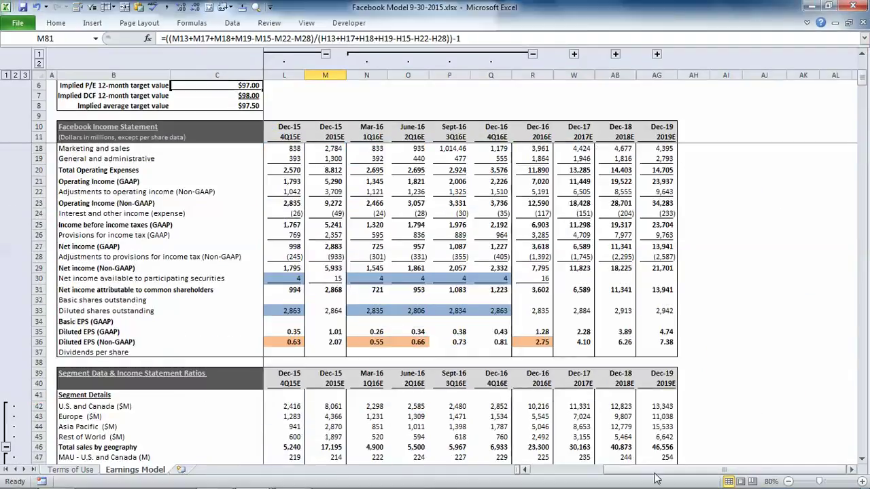
left_click_drag(669, 470, 598, 479)
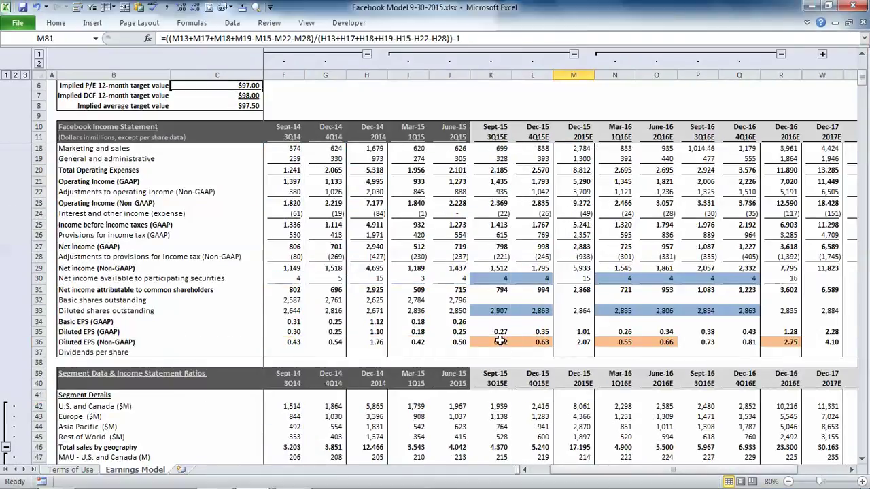
left_click(500, 342)
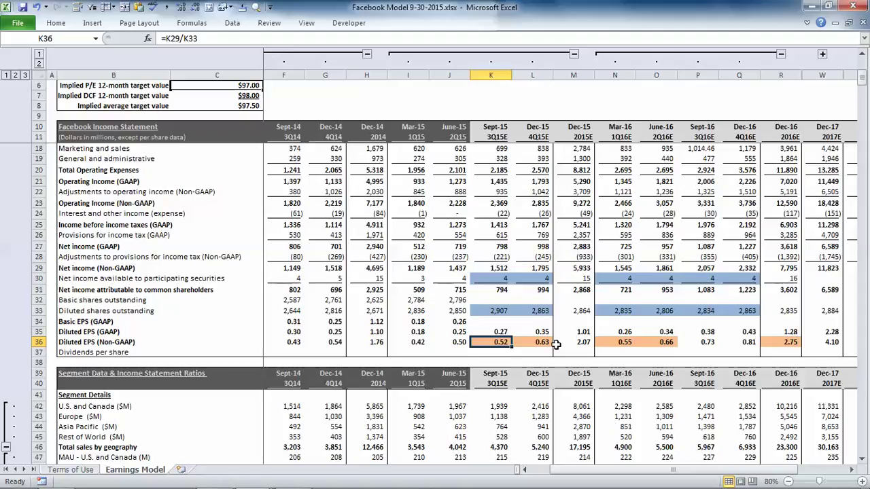
left_click(569, 104)
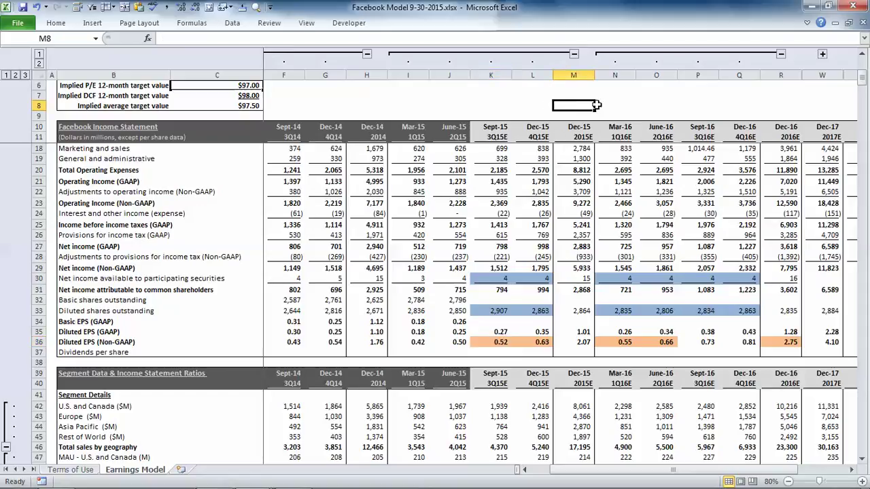
Check the transcript's 2015 capital expenditure guidance against the 2015E Purchase of PPE in cell M152 of the maximized cash flow statement.
left_click(828, 6)
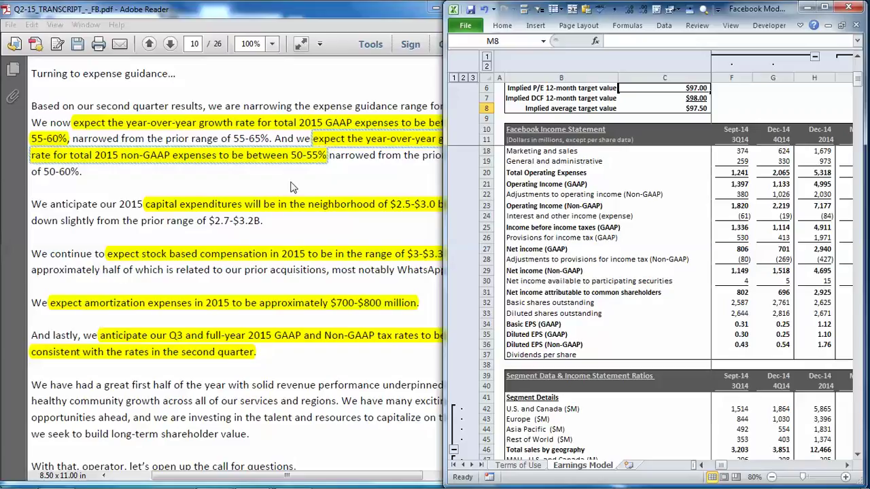
left_click(296, 207)
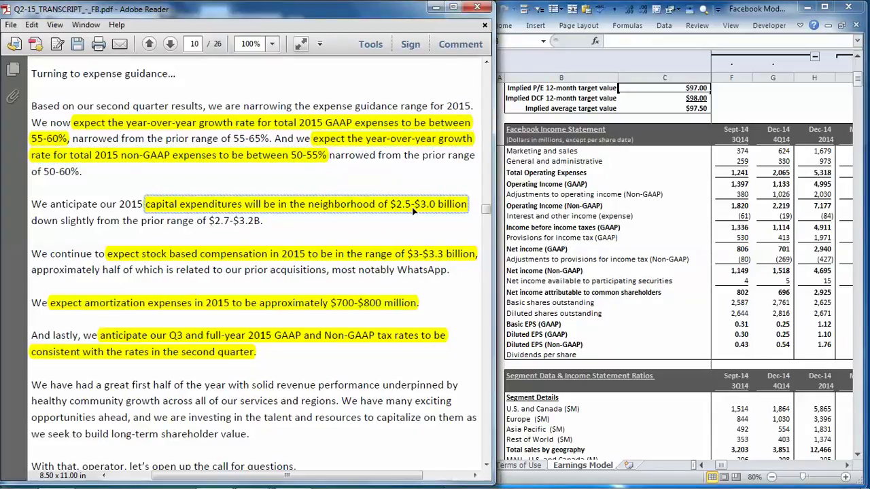
left_click(824, 7)
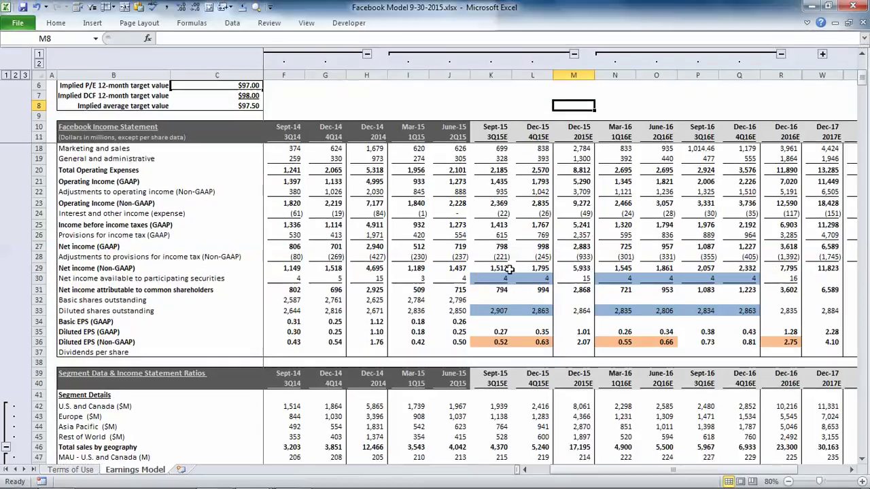
scroll(525, 272, "down", 1)
scroll(525, 272, "down", 20)
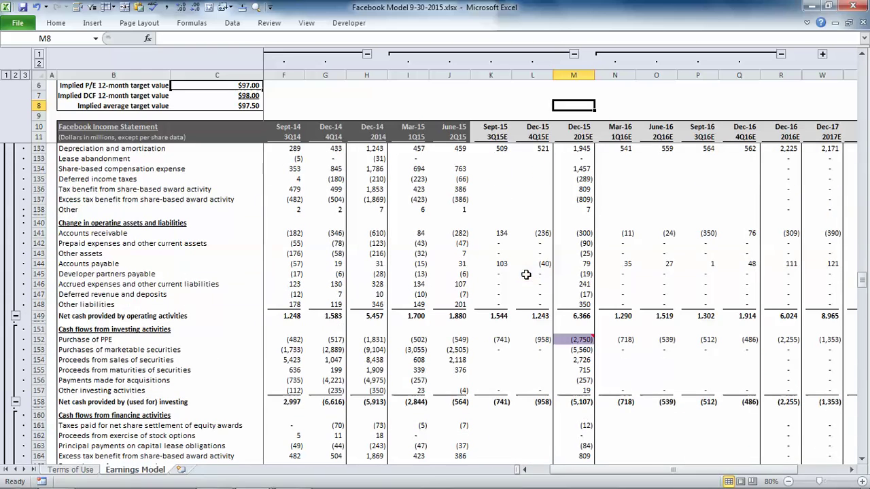
left_click(566, 344)
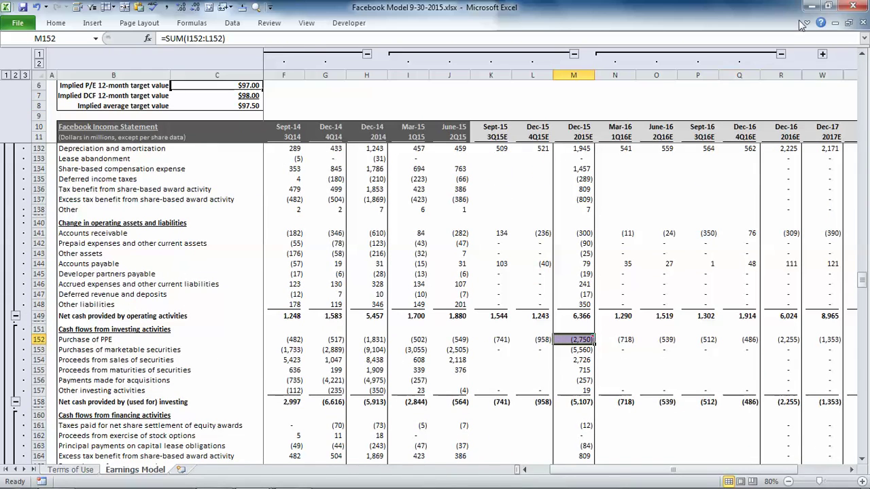
With Excel beside the transcript, compare the 2015 stock based compensation guidance with the 2015E share-based compensation expense in M72.
left_click(830, 6)
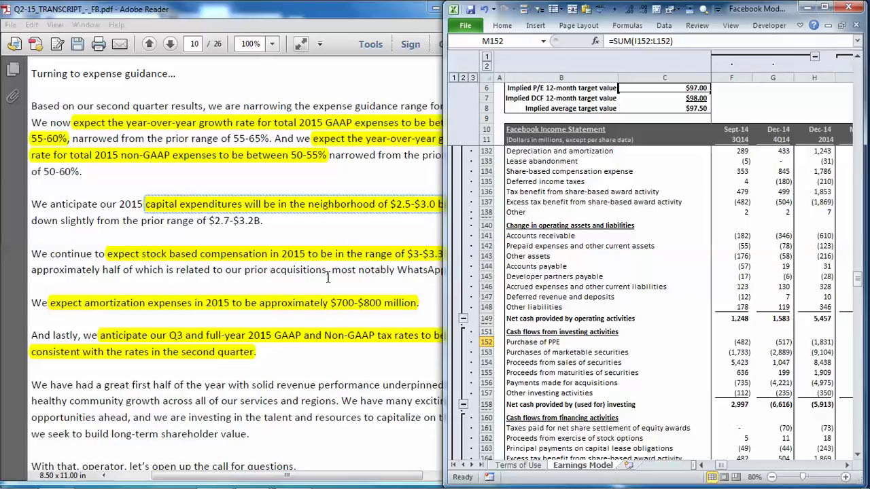
left_click(291, 255)
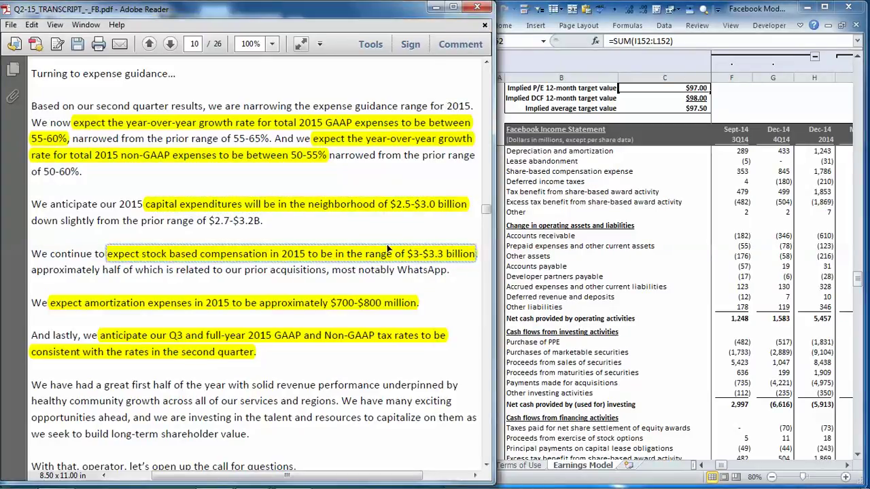
left_click(843, 467)
scroll(839, 268, "up", 1)
left_click_drag(856, 271, 858, 60)
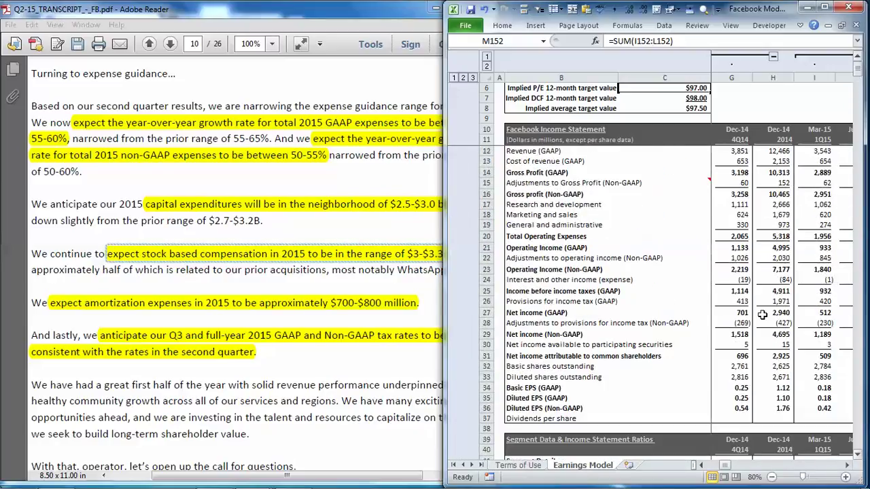
left_click(847, 465)
left_click(847, 465)
left_click(846, 465)
scroll(776, 349, "down", 7)
scroll(776, 348, "down", 7)
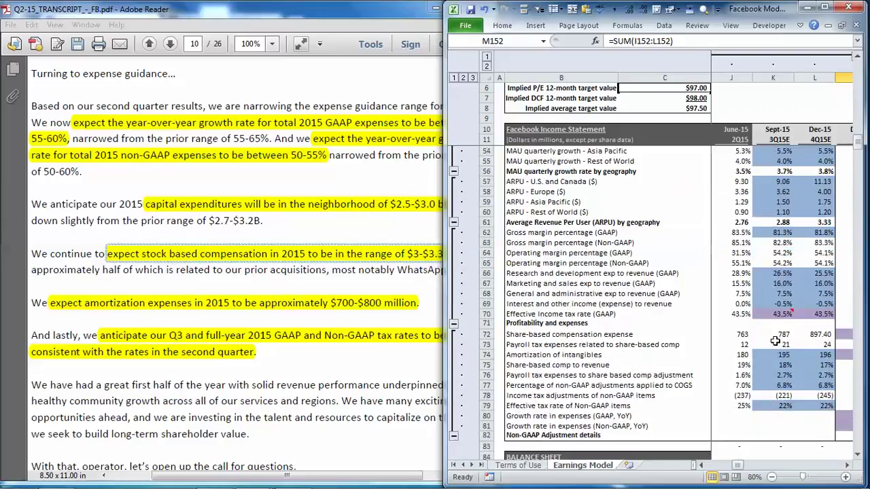
left_click(847, 466)
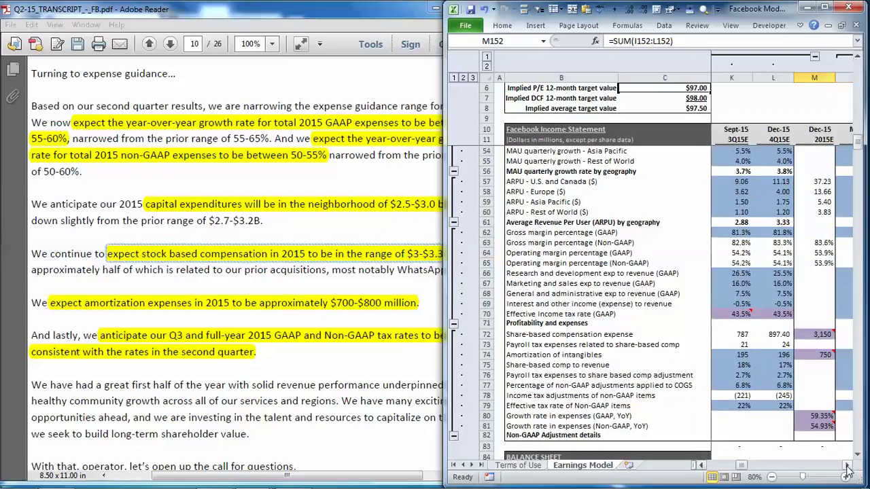
left_click(808, 333)
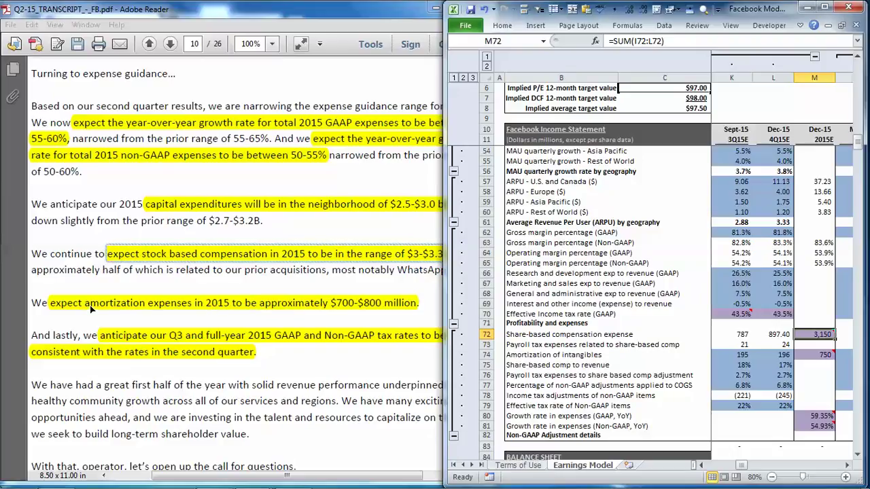
Compare the 2015 amortization expense guidance in the transcript with the 2015E amortization of intangibles in M74.
left_click(127, 305)
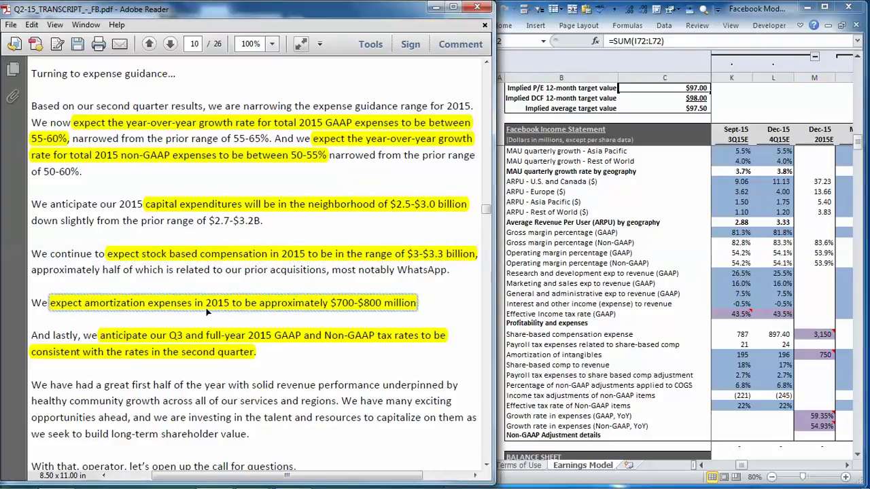
left_click(831, 354)
left_click(824, 355)
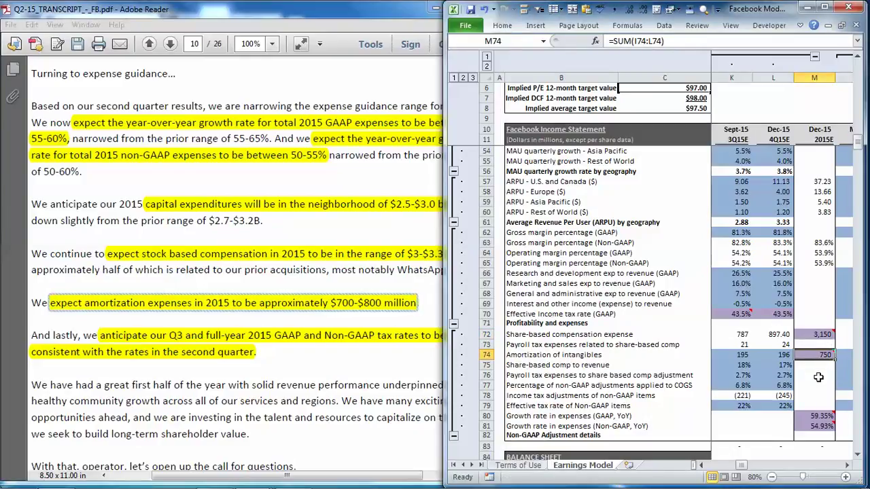
Check the transcript's tax rate guidance against the 3Q15E and 4Q15E effective income tax rates, and inspect the 2Q15 rate in J70 with Excel maximized.
left_click(163, 343)
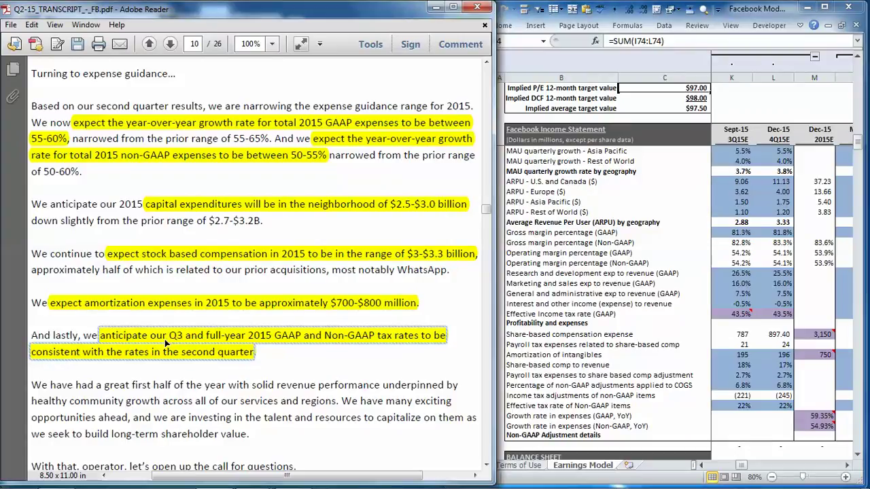
left_click(832, 354)
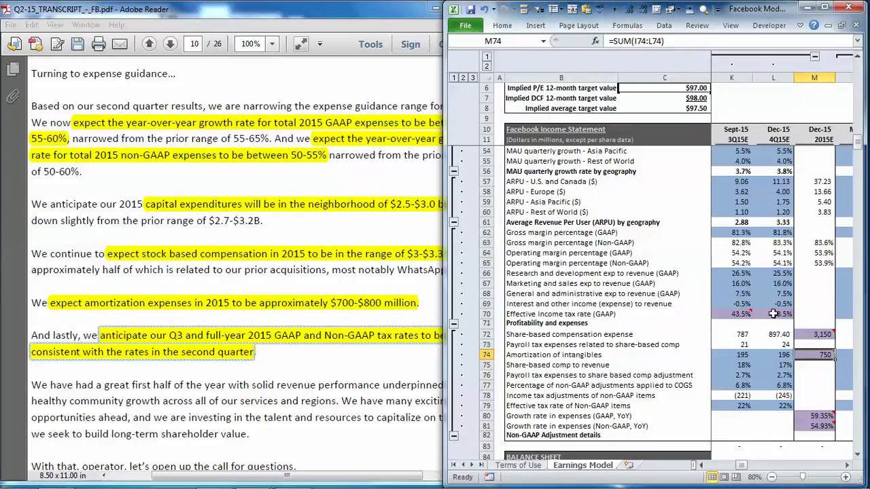
left_click(750, 314)
left_click(781, 310)
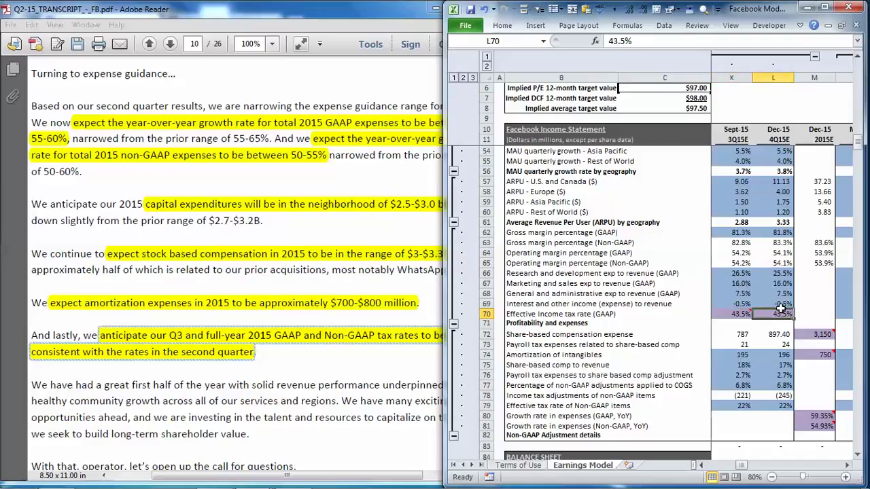
left_click(824, 7)
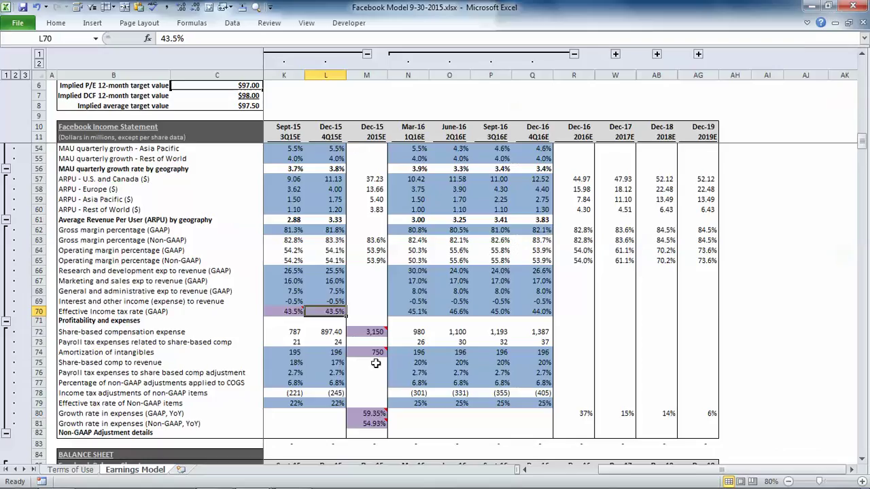
key("Left")
key("Left")
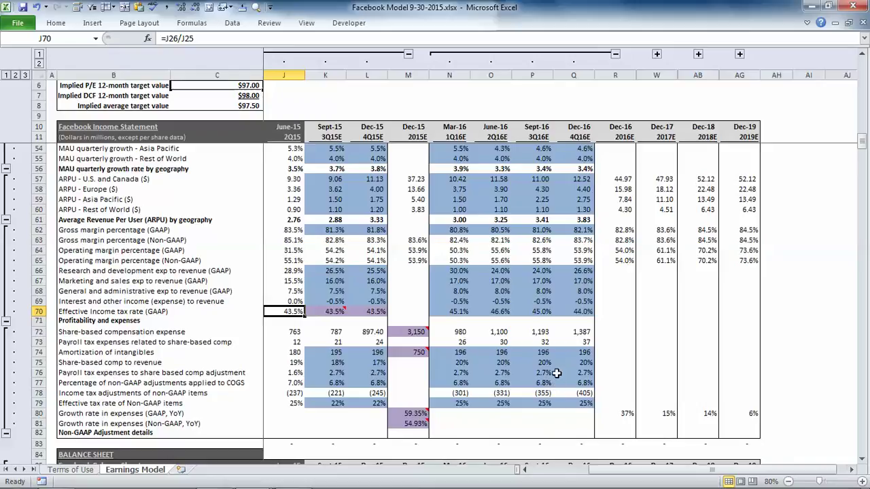
Go back up to the income statement and select the 3Q15E non-GAAP diluted EPS cell, K36.
scroll(394, 311, "up", 12)
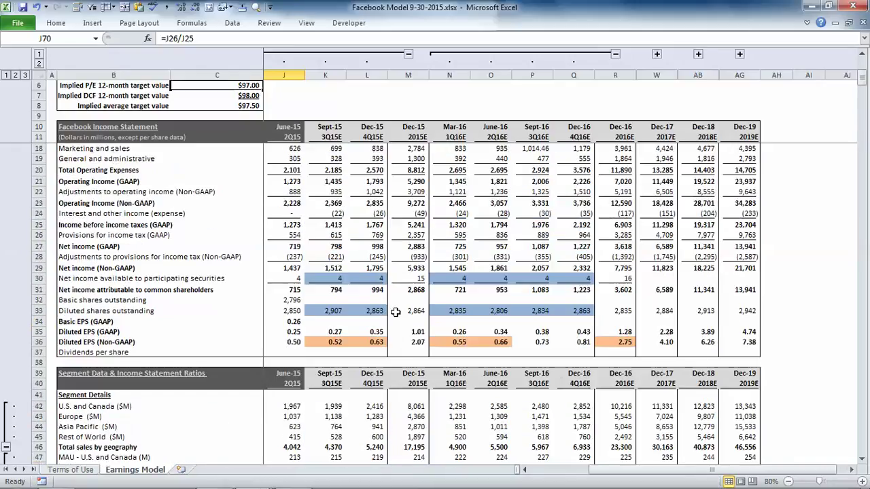
left_click(333, 342)
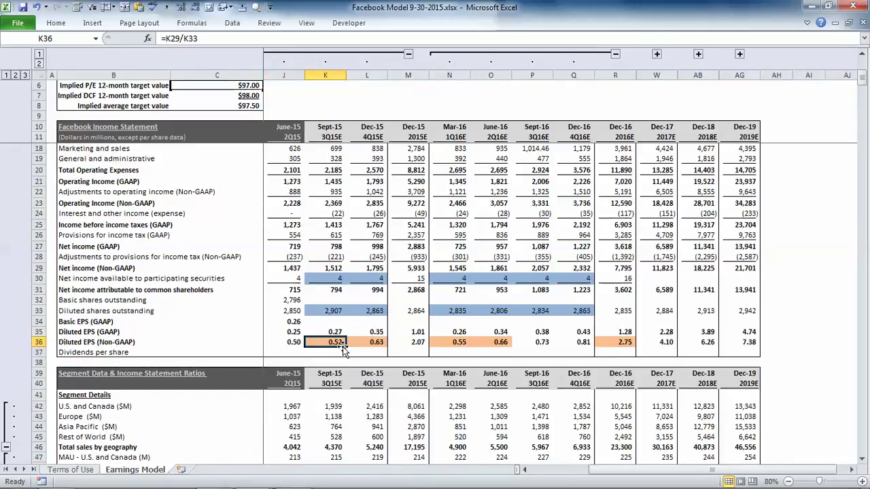
Inspect the 4Q15E non-GAAP diluted EPS in L36 and the guidance comments on the 2015E GAAP and non-GAAP expense growth rates in M80 and M81.
left_click(370, 342)
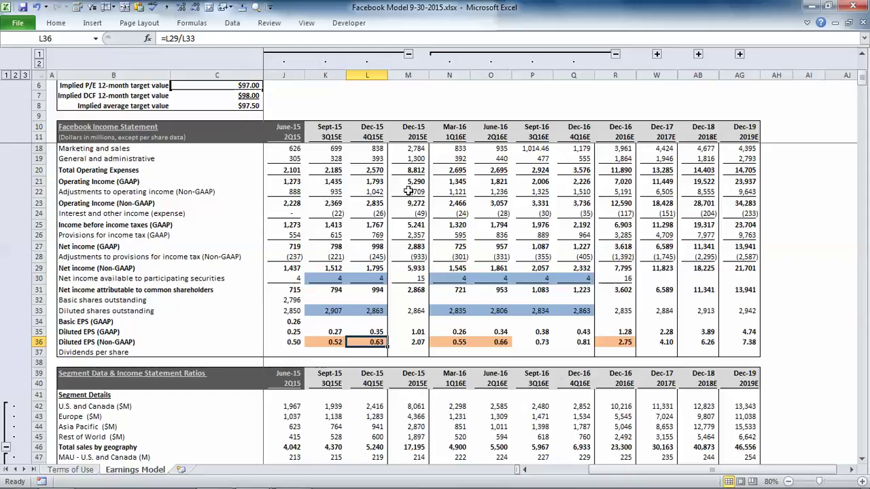
left_click_drag(861, 89, 864, 155)
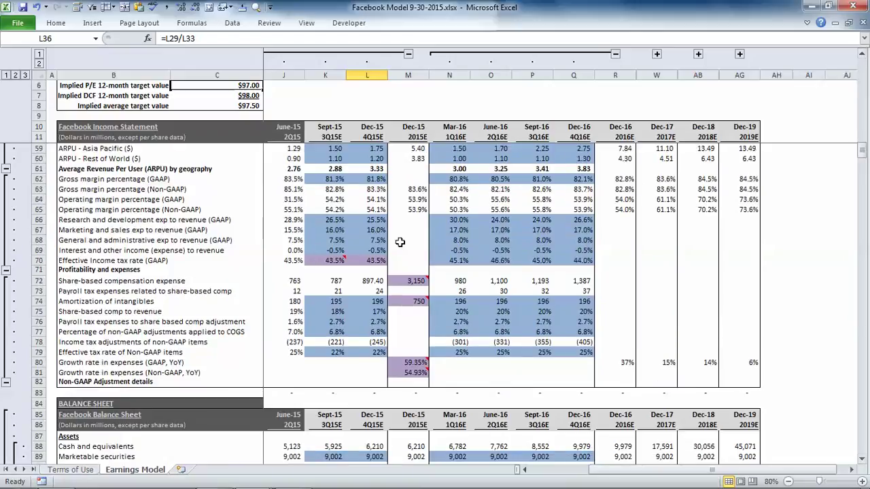
left_click(421, 360)
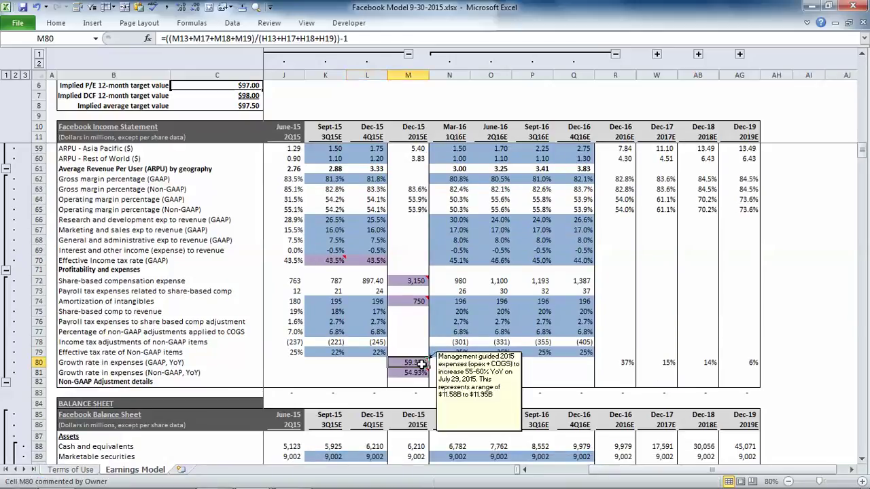
mouse_move(422, 373)
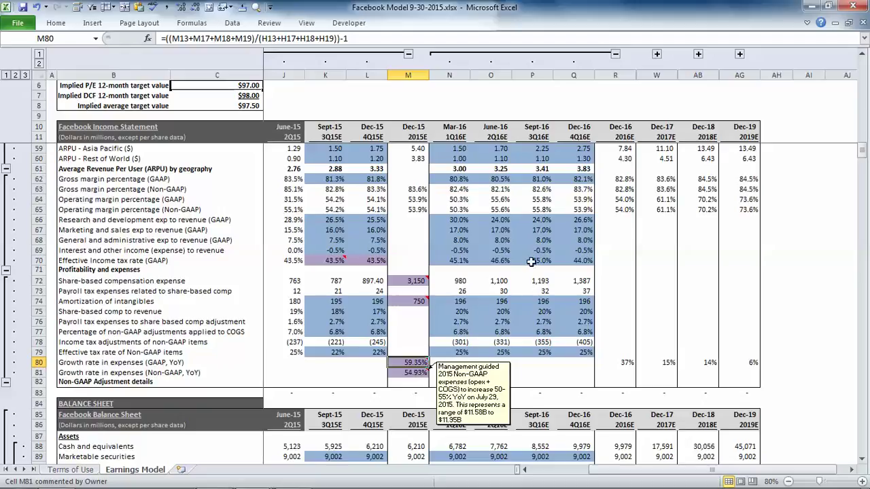
Put Excel and the transcript aside and bring up the Gutenberg Research Free Earnings & Valuation Models page in a maximized Chrome window.
left_click(827, 7)
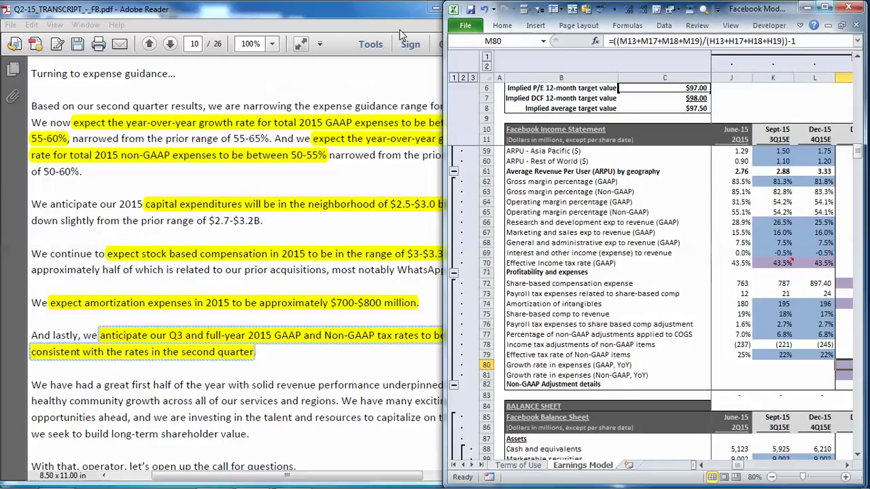
left_click(435, 8)
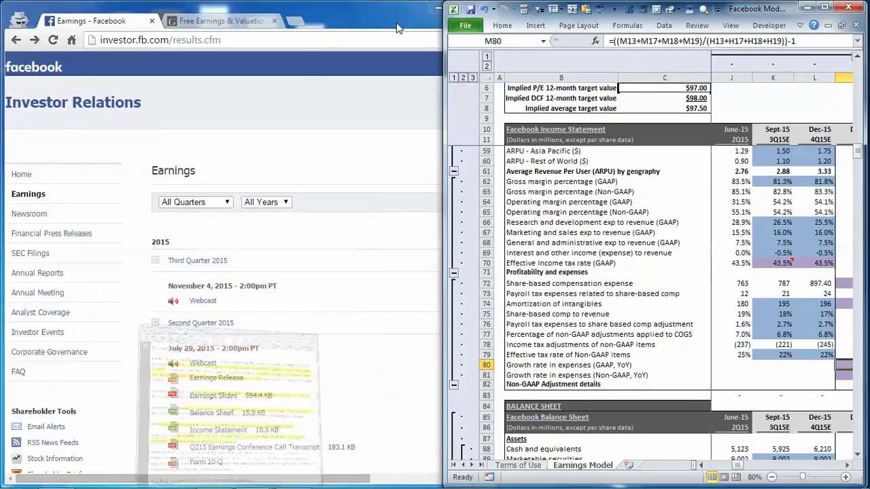
left_click(225, 22)
mouse_move(102, 172)
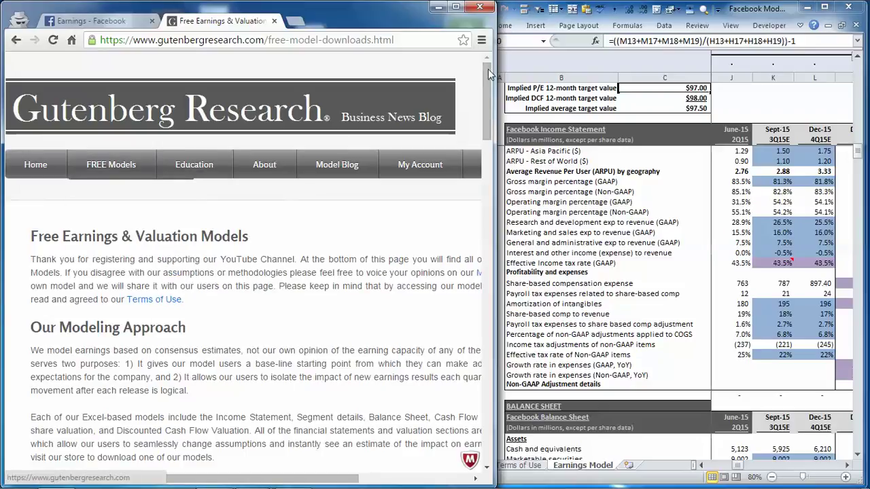
left_click(455, 6)
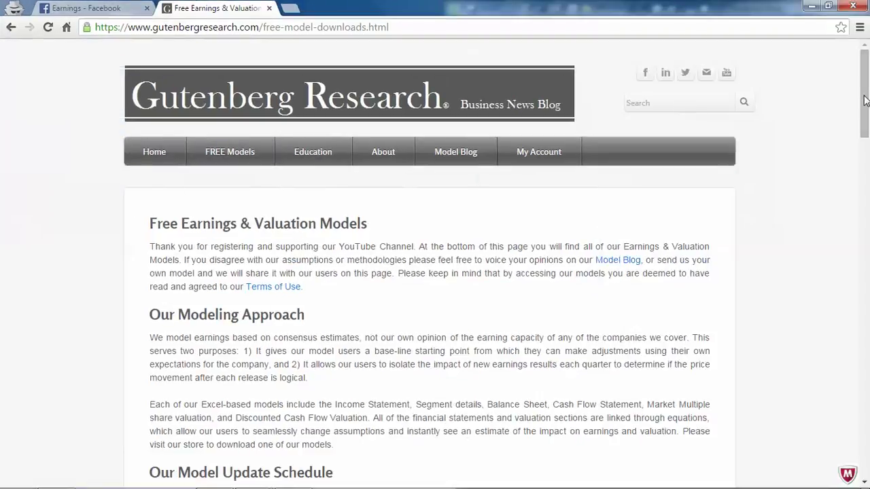
Look through the downloadable company models, including Facebook, and the model update schedule, then return to the beginning of the page.
left_click_drag(867, 107, 868, 242)
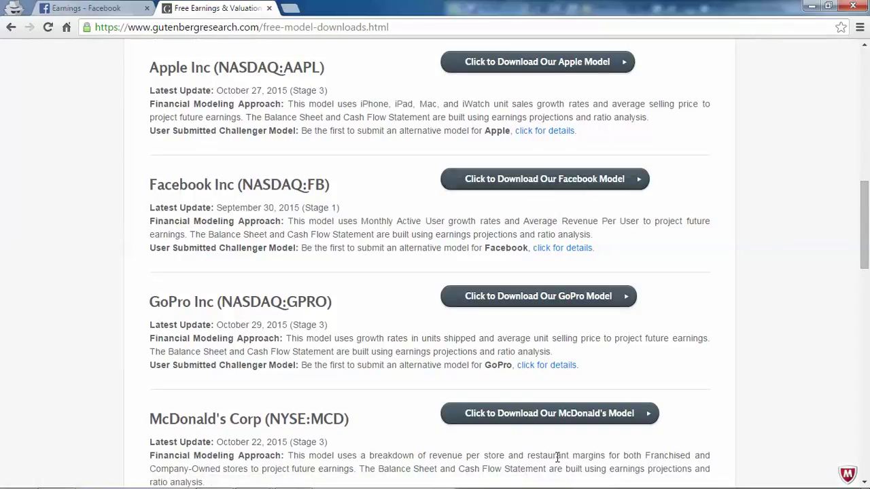
scroll(289, 281, "up", 7)
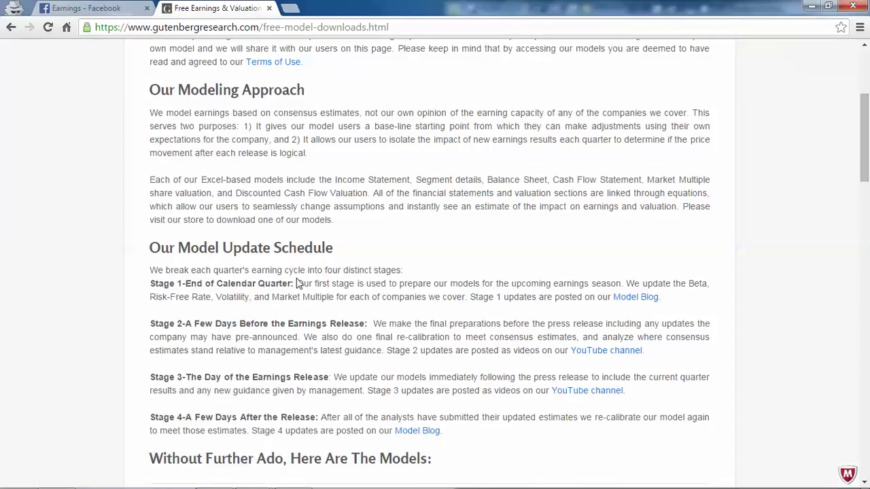
scroll(297, 284, "up", 3)
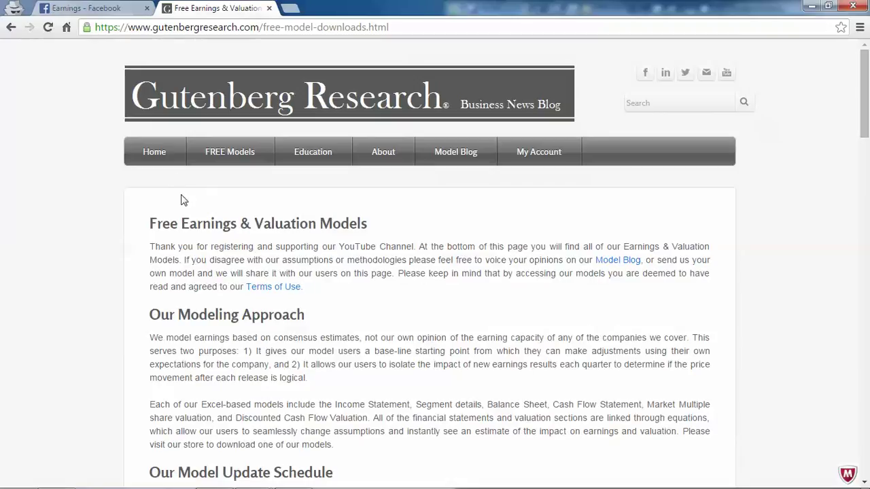